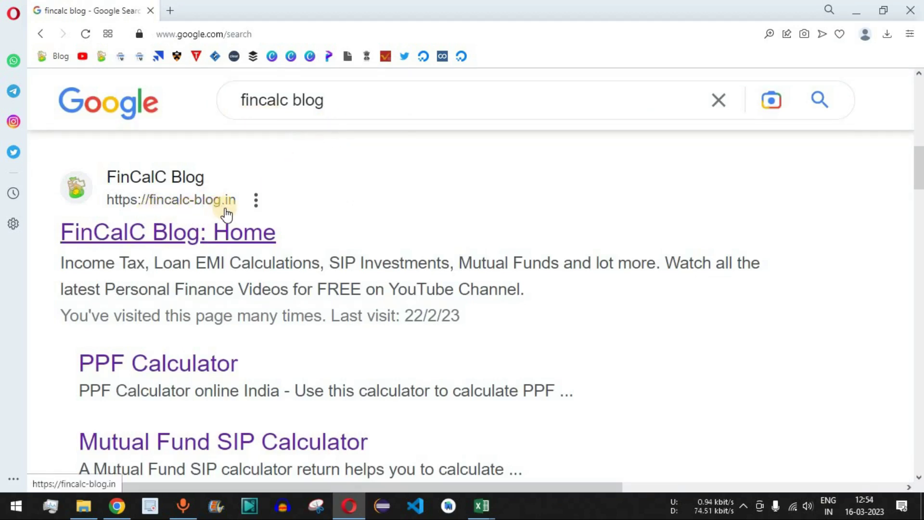
Open the FinCalC Blog from the search results and go to the PPF Calculator through its calculators page
{"action": "left_click", "coordinate": [161, 241]}
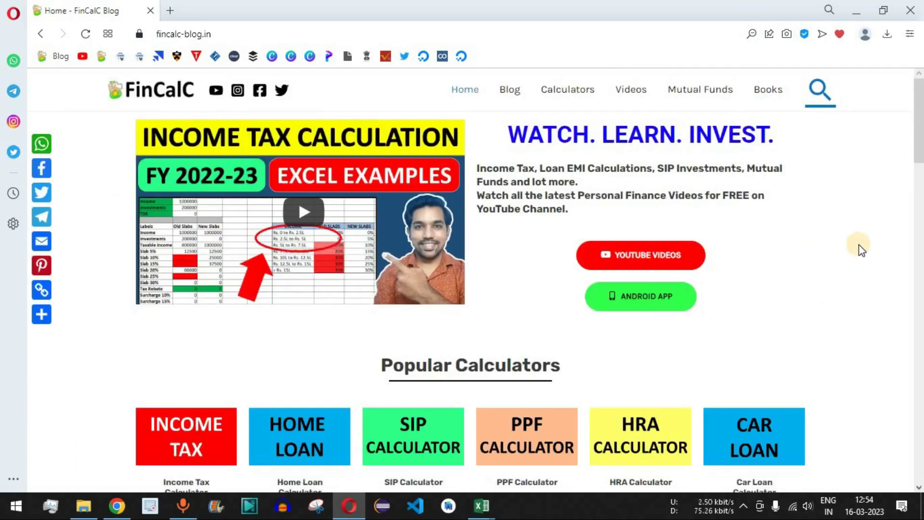
{"action": "left_click", "coordinate": [570, 100]}
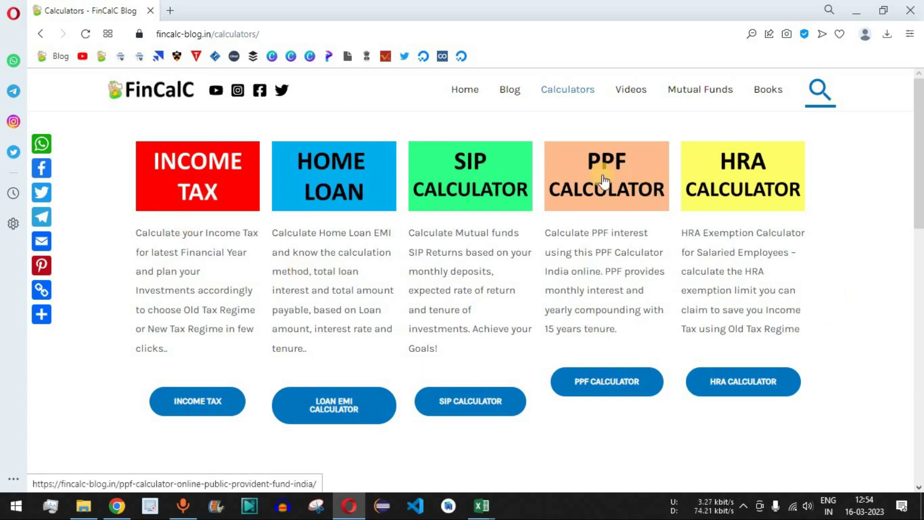
{"action": "scroll", "coordinate": [825, 242], "scroll_direction": "down", "scroll_amount": 6}
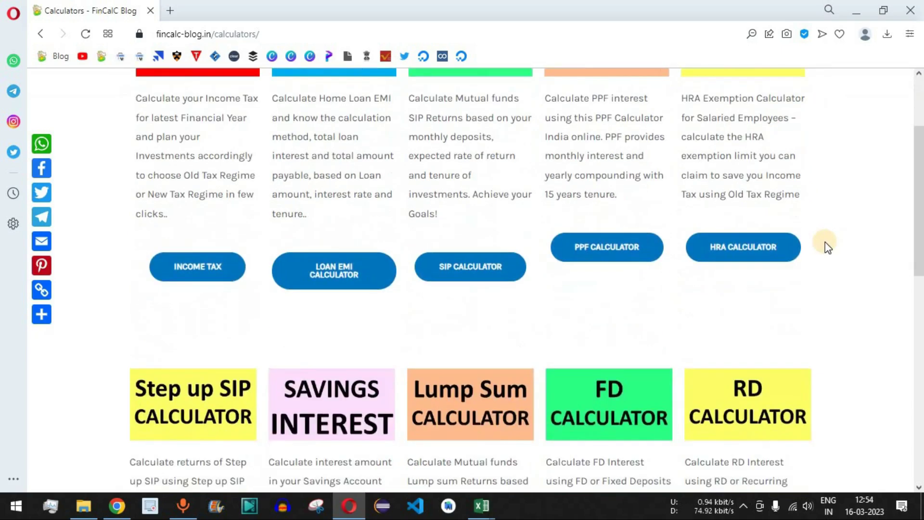
{"action": "scroll", "coordinate": [825, 243], "scroll_direction": "down", "scroll_amount": 3}
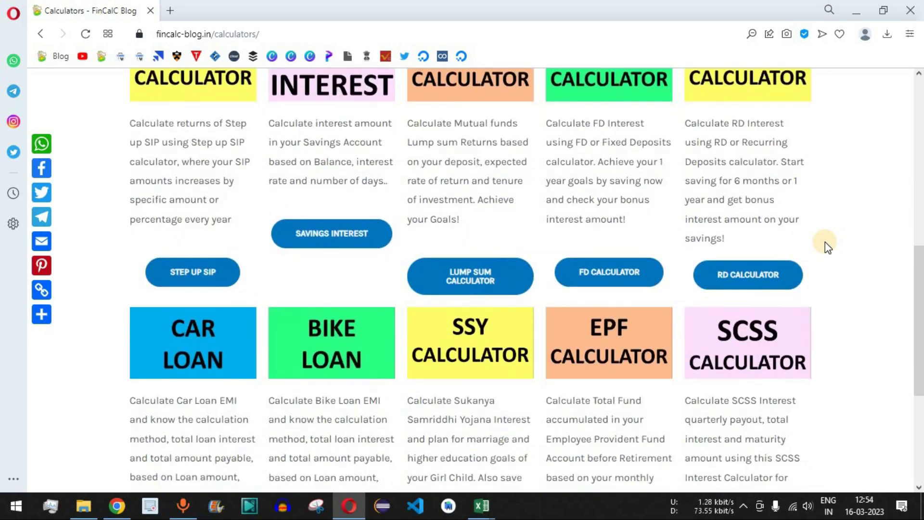
{"action": "scroll", "coordinate": [825, 242], "scroll_direction": "up", "scroll_amount": 9}
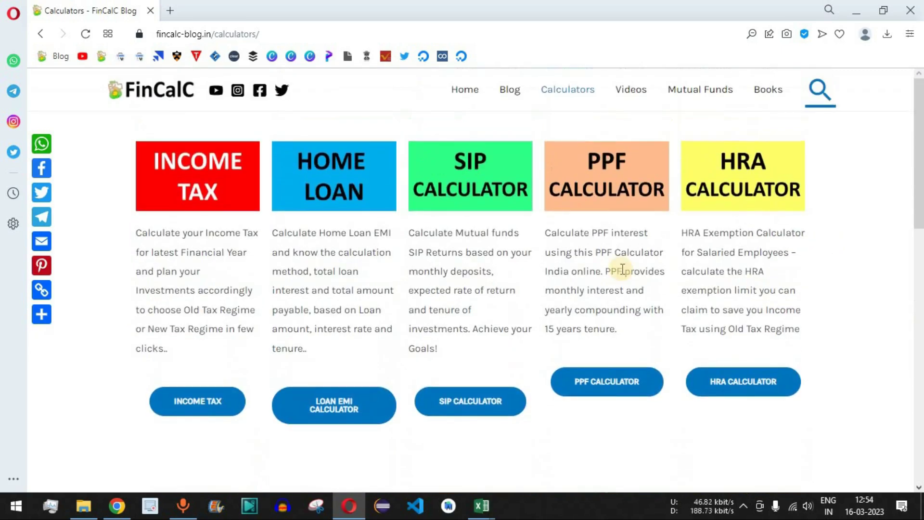
{"action": "left_click", "coordinate": [607, 182]}
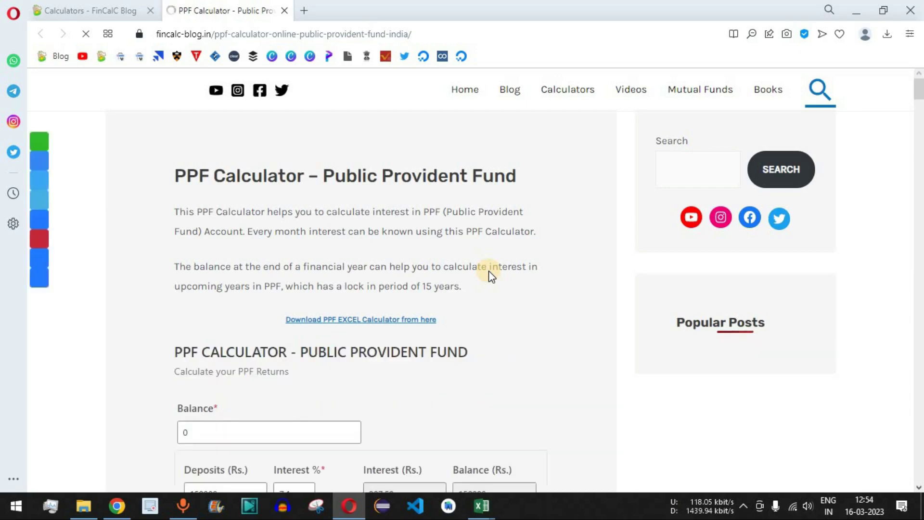
Look over the PPF calculator's monthly deposit table down to the Total Balance field
{"action": "scroll", "coordinate": [582, 287], "scroll_direction": "down", "scroll_amount": 4}
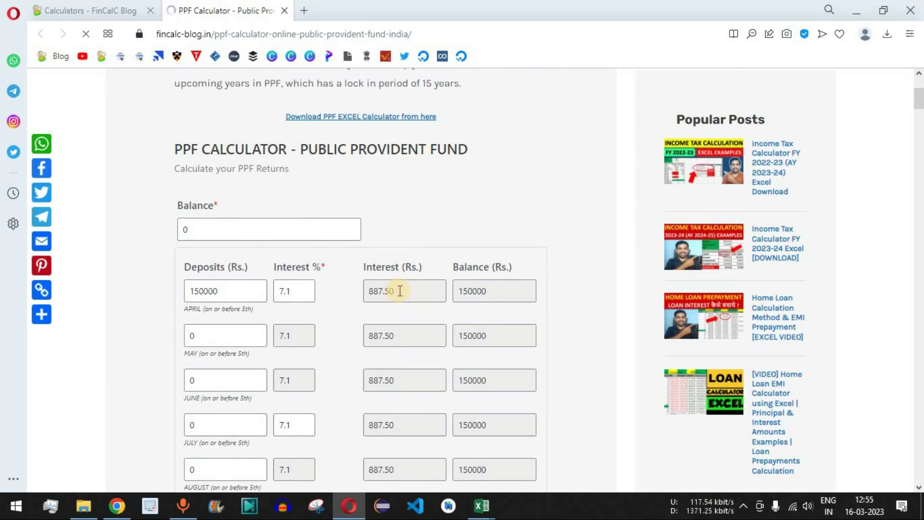
{"action": "scroll", "coordinate": [556, 272], "scroll_direction": "down", "scroll_amount": 1}
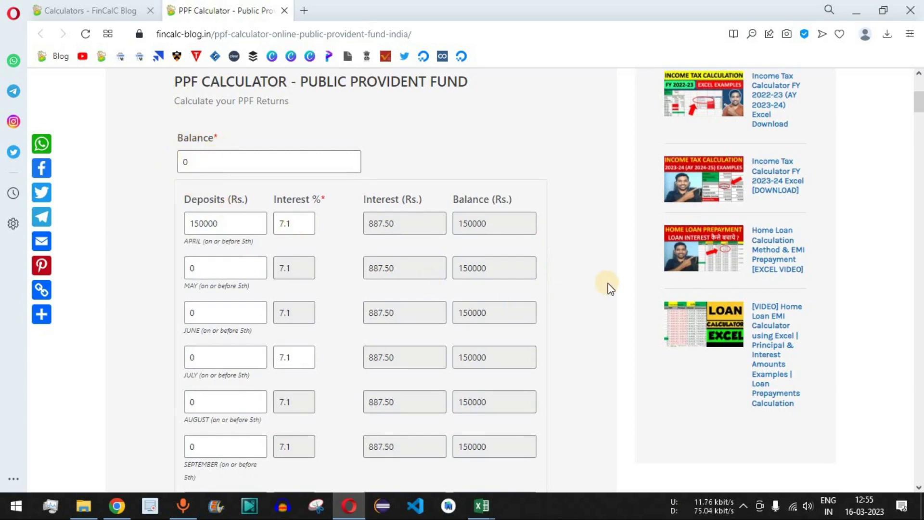
{"action": "left_click_drag", "start_coordinate": [178, 82], "coordinate": [330, 91]}
{"action": "left_click", "coordinate": [557, 182]}
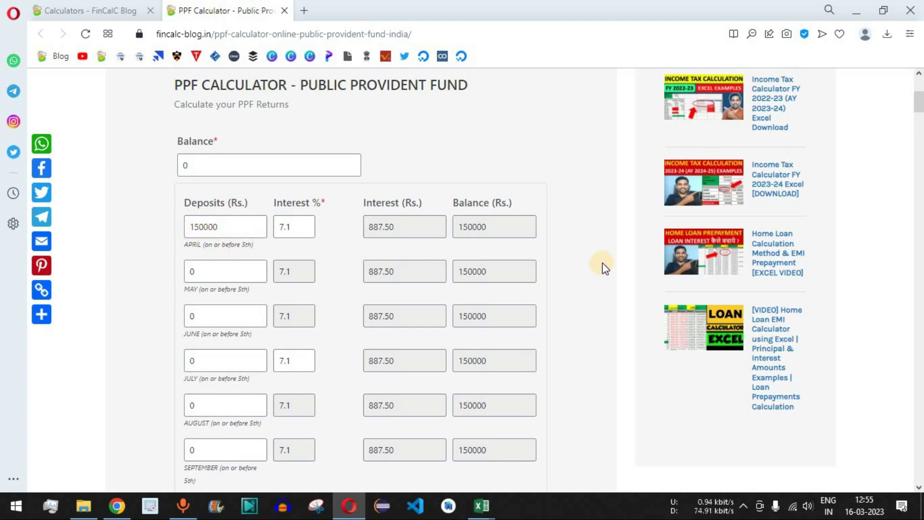
{"action": "scroll", "coordinate": [597, 264], "scroll_direction": "down", "scroll_amount": 4}
{"action": "scroll", "coordinate": [594, 265], "scroll_direction": "down", "scroll_amount": 4}
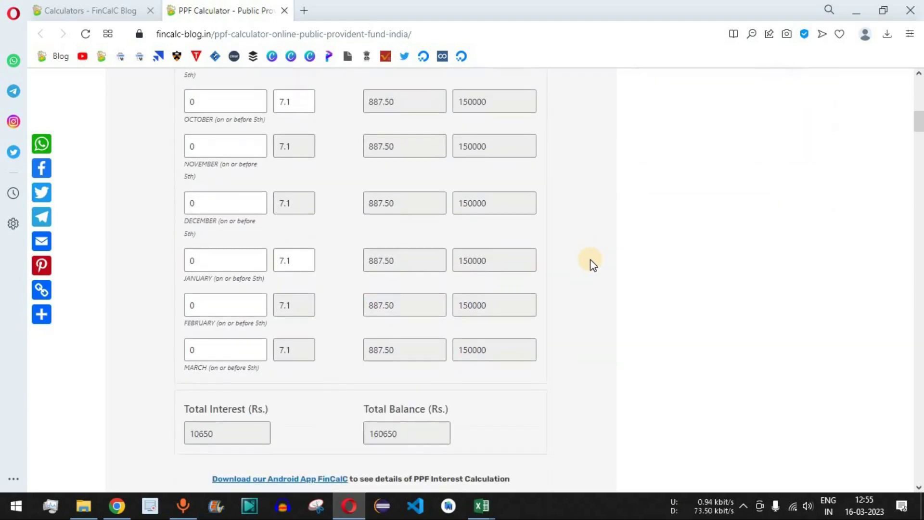
{"action": "double_click", "coordinate": [375, 433]}
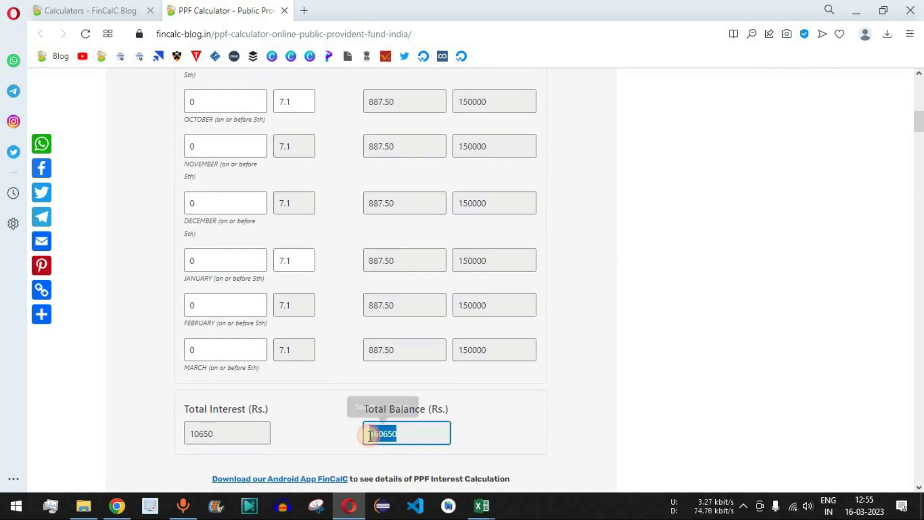
Review the opening balance, the April and May deposits, and the April interest rate in the PPF calculator
{"action": "scroll", "coordinate": [589, 378], "scroll_direction": "up", "scroll_amount": 8}
{"action": "left_click_drag", "start_coordinate": [199, 166], "coordinate": [174, 165]}
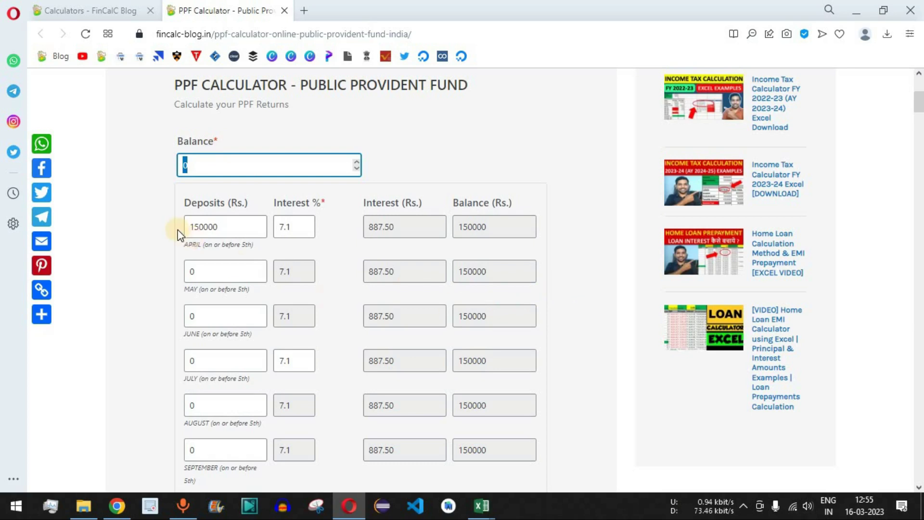
{"action": "double_click", "coordinate": [224, 227]}
{"action": "double_click", "coordinate": [207, 270]}
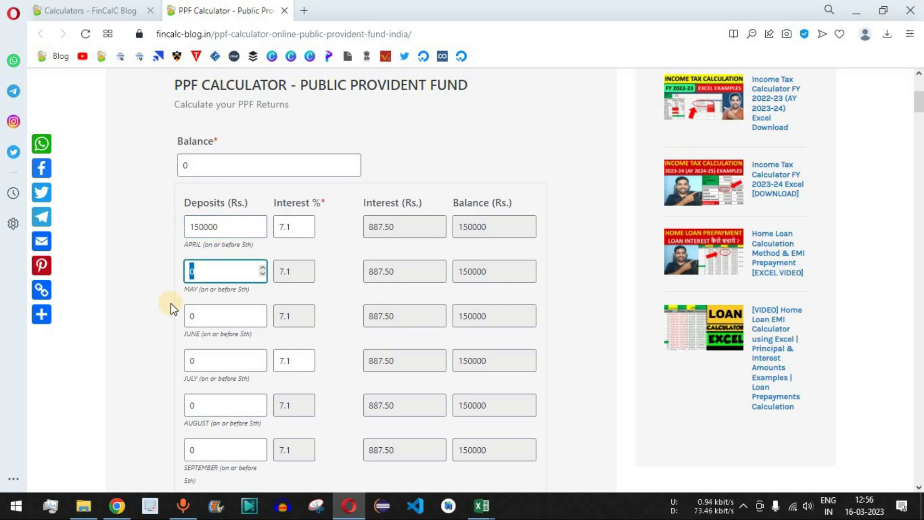
{"action": "double_click", "coordinate": [299, 226]}
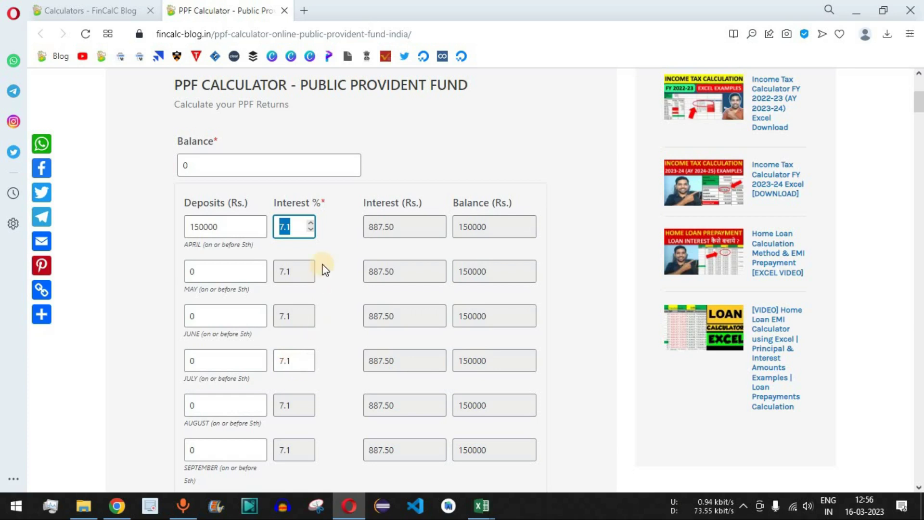
Examine the April deposit and balance and the monthly interest amounts for April, May and June
{"action": "left_click_drag", "start_coordinate": [404, 227], "coordinate": [361, 237]}
{"action": "left_click_drag", "start_coordinate": [231, 226], "coordinate": [185, 231]}
{"action": "left_click_drag", "start_coordinate": [402, 227], "coordinate": [363, 227]}
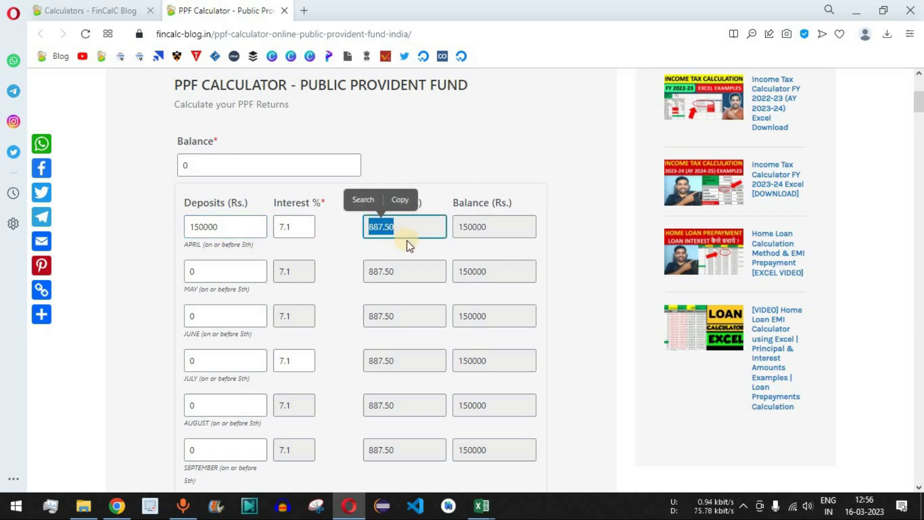
{"action": "left_click_drag", "start_coordinate": [497, 228], "coordinate": [465, 248]}
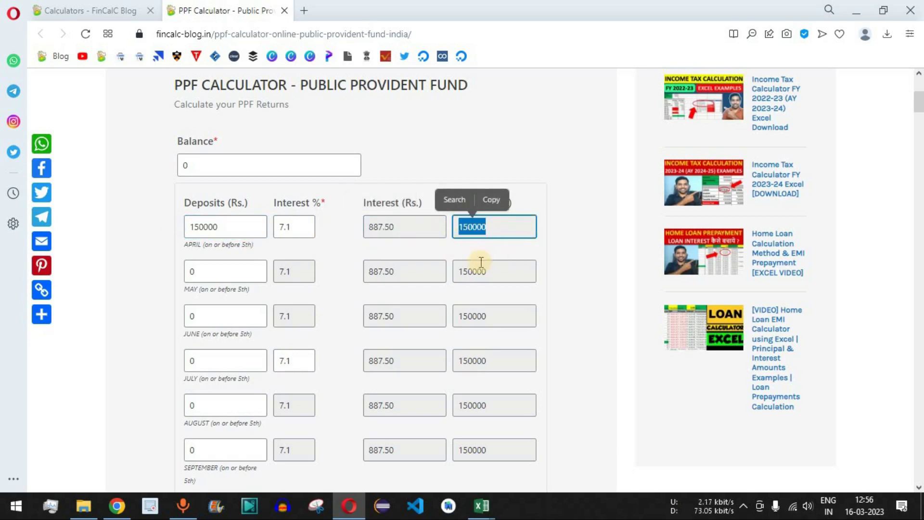
{"action": "left_click_drag", "start_coordinate": [404, 227], "coordinate": [364, 226]}
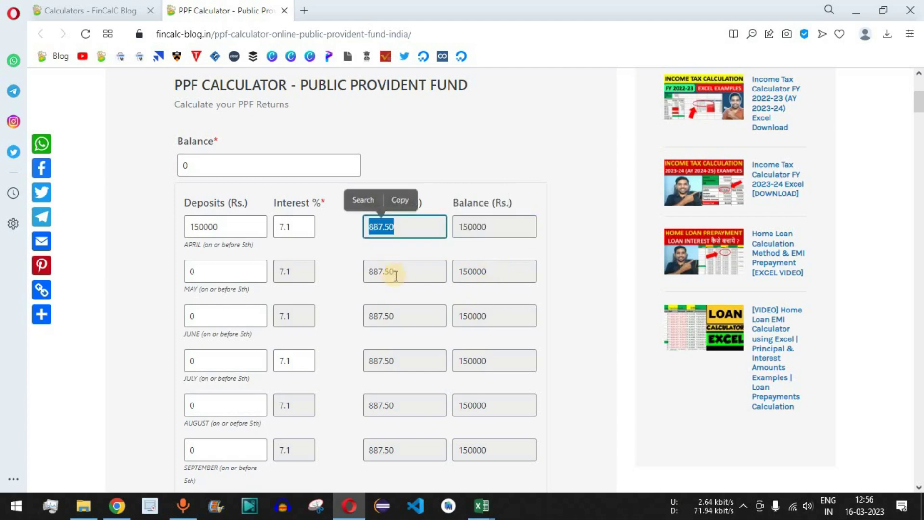
{"action": "left_click_drag", "start_coordinate": [395, 271], "coordinate": [364, 271]}
{"action": "left_click_drag", "start_coordinate": [403, 320], "coordinate": [355, 316]}
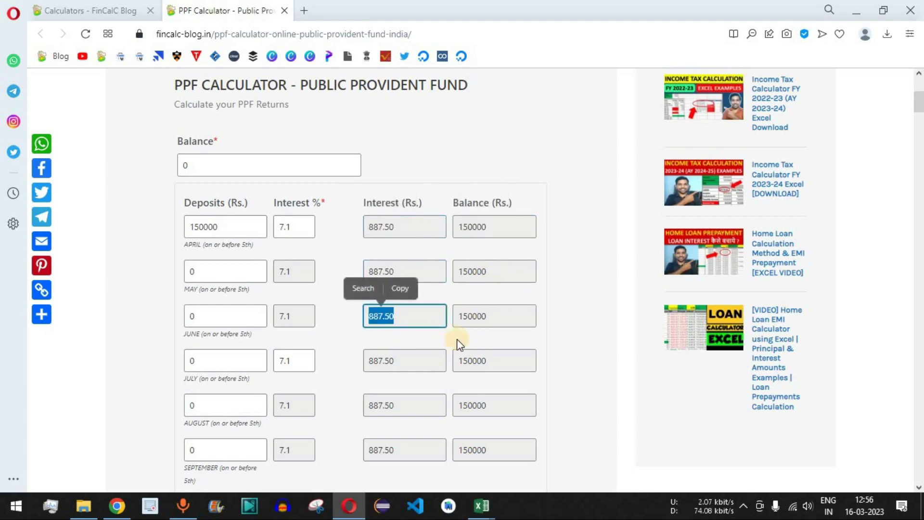
Examine the year-end Total Interest and Total Balance against the July deposit and the March balance
{"action": "scroll", "coordinate": [433, 357], "scroll_direction": "down", "scroll_amount": 2}
{"action": "scroll", "coordinate": [433, 356], "scroll_direction": "down", "scroll_amount": 7}
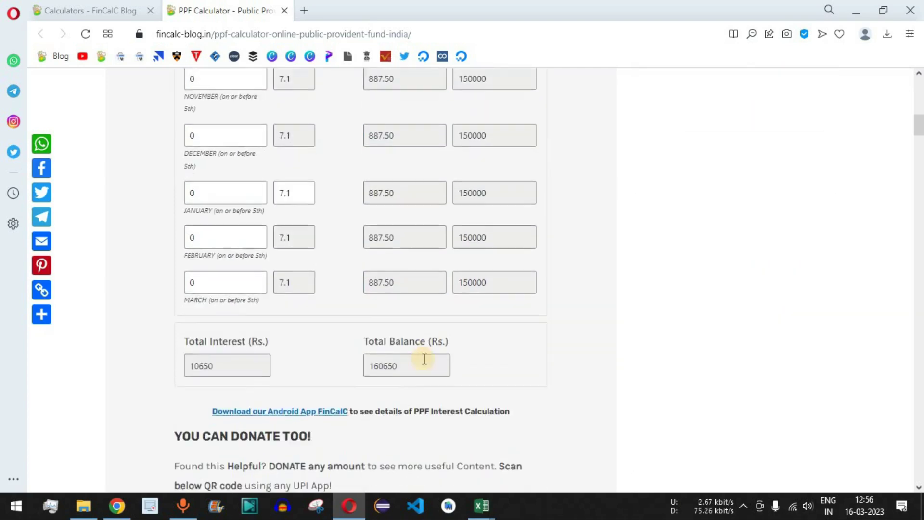
{"action": "left_click_drag", "start_coordinate": [194, 303], "coordinate": [239, 301]}
{"action": "left_click_drag", "start_coordinate": [188, 342], "coordinate": [250, 360]}
{"action": "left_click_drag", "start_coordinate": [402, 366], "coordinate": [369, 364]}
{"action": "scroll", "coordinate": [596, 336], "scroll_direction": "up", "scroll_amount": 10}
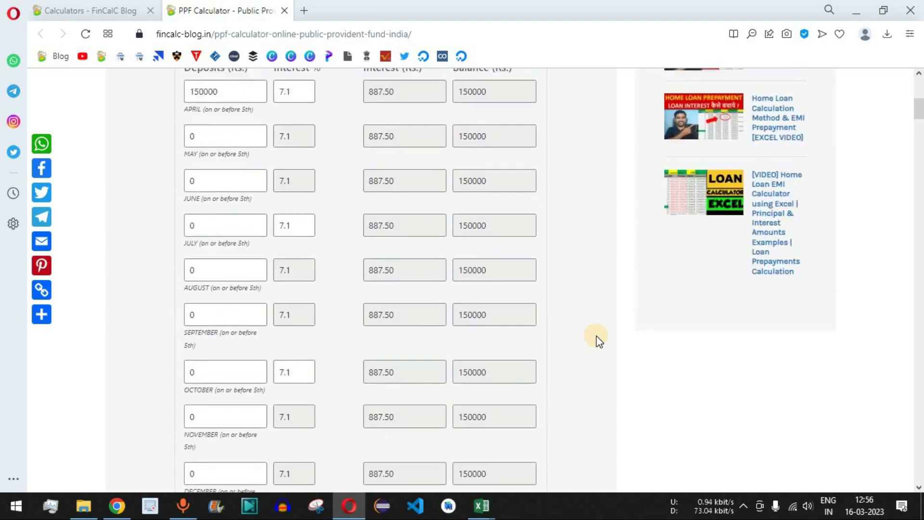
{"action": "left_click_drag", "start_coordinate": [218, 226], "coordinate": [189, 226]}
{"action": "scroll", "coordinate": [163, 269], "scroll_direction": "down", "scroll_amount": 10}
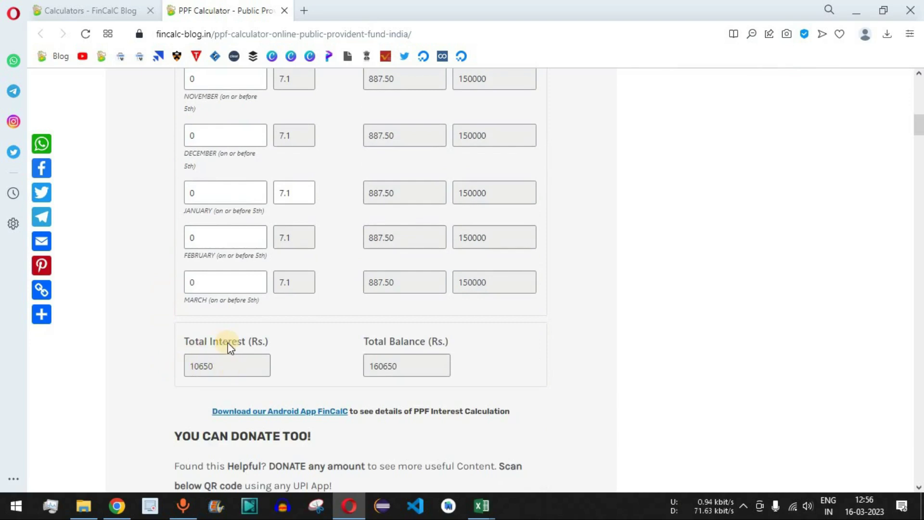
{"action": "left_click_drag", "start_coordinate": [215, 368], "coordinate": [188, 363]}
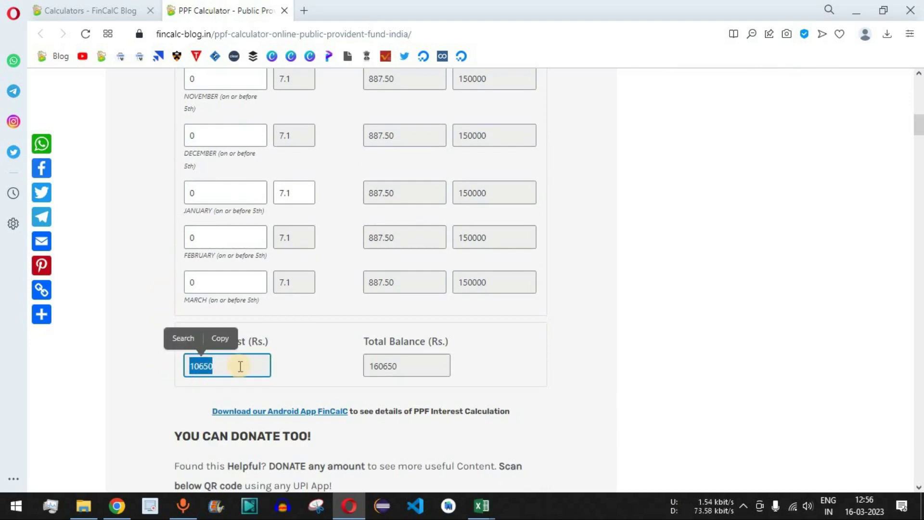
{"action": "left_click_drag", "start_coordinate": [490, 282], "coordinate": [455, 282]}
{"action": "left_click_drag", "start_coordinate": [399, 368], "coordinate": [374, 372]}
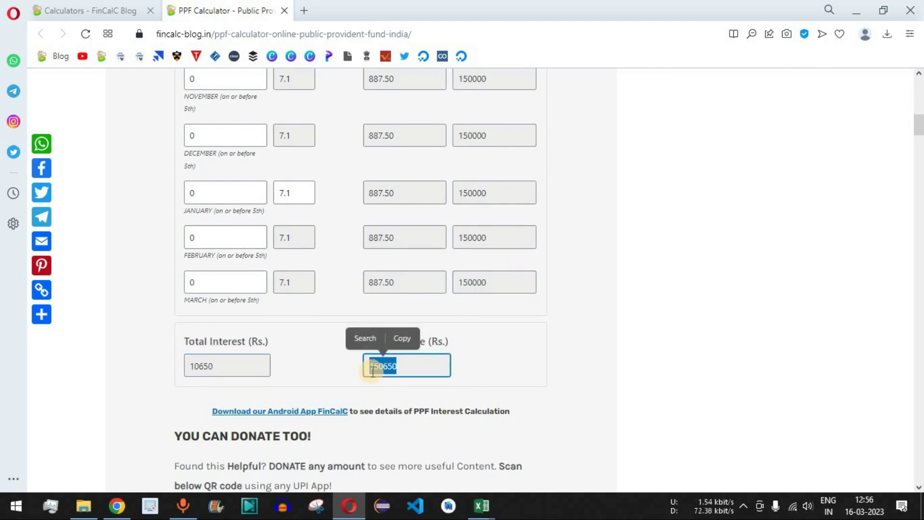
{"action": "left_click", "coordinate": [403, 369]}
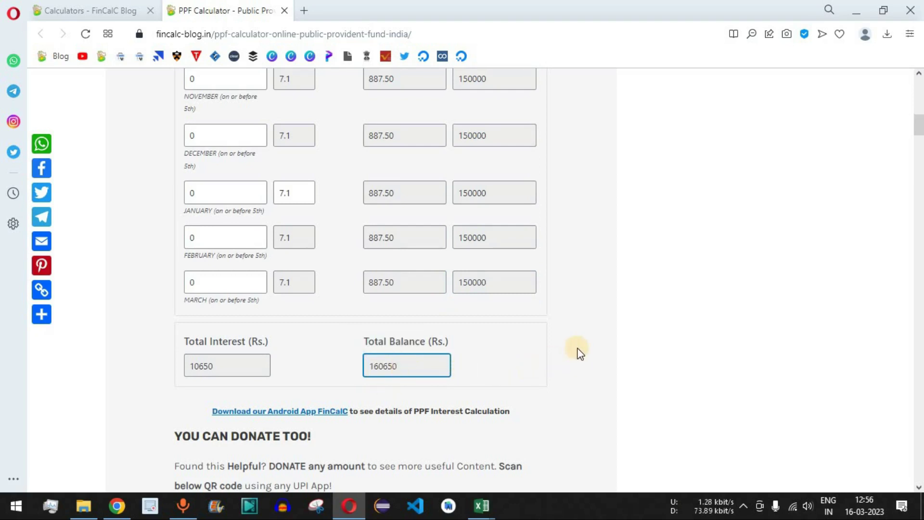
Set the April deposit to 2000 in the PPF calculator
{"action": "scroll", "coordinate": [582, 346], "scroll_direction": "up", "scroll_amount": 3}
{"action": "scroll", "coordinate": [568, 323], "scroll_direction": "up", "scroll_amount": 8}
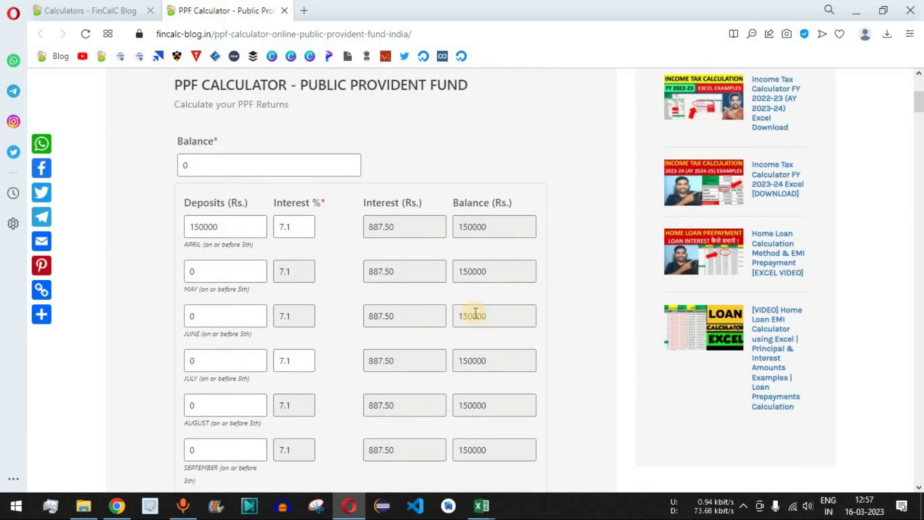
{"action": "left_click_drag", "start_coordinate": [220, 230], "coordinate": [169, 231]}
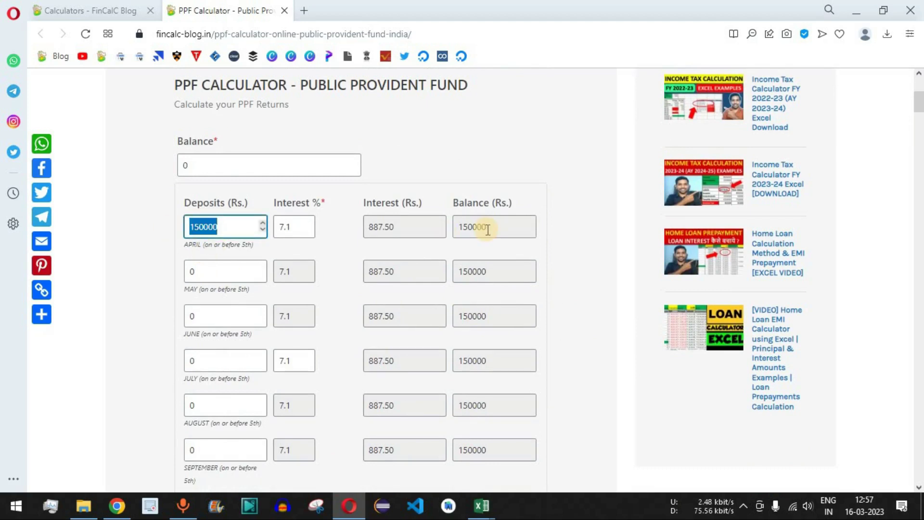
{"action": "type", "text": "200"}
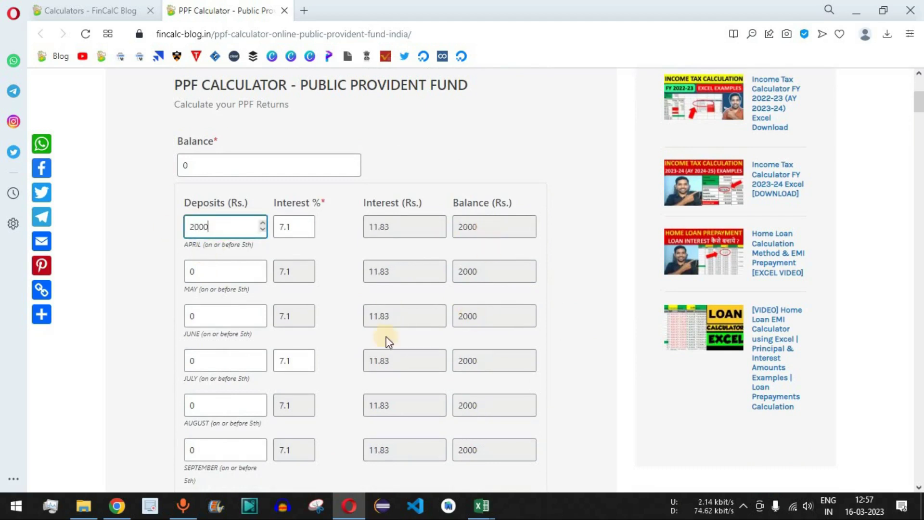
Copy the April deposit of 2000 into the deposit fields of all remaining months, May through March
{"action": "double_click", "coordinate": [202, 235]}
{"action": "key", "text": "ctrl+c"}
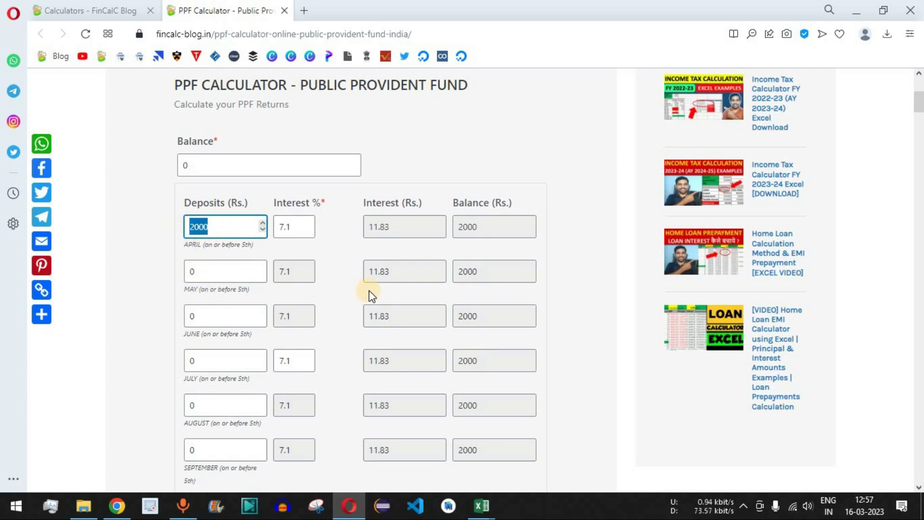
{"action": "double_click", "coordinate": [192, 270]}
{"action": "key", "text": "ctrl+v"}
{"action": "double_click", "coordinate": [198, 315]}
{"action": "key", "text": "ctrl+v"}
{"action": "double_click", "coordinate": [191, 361]}
{"action": "key", "text": "ctrl+v"}
{"action": "scroll", "coordinate": [330, 320], "scroll_direction": "down", "scroll_amount": 3}
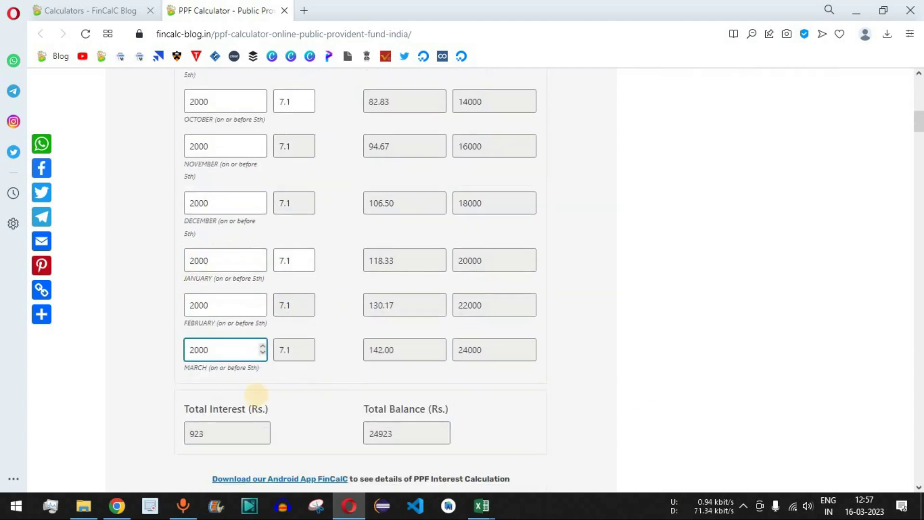
Review the March deposit deadline, the December deposit and the Deposits column heading
{"action": "left_click_drag", "start_coordinate": [193, 369], "coordinate": [291, 377]}
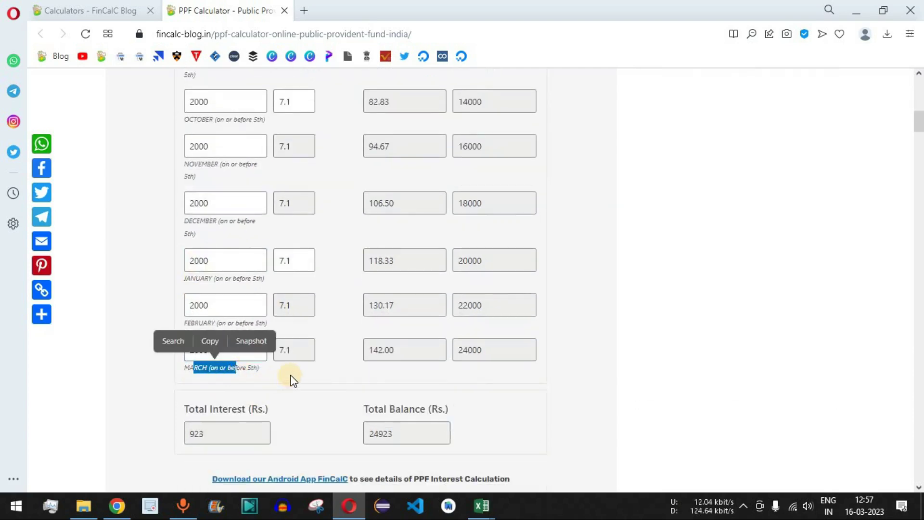
{"action": "left_click", "coordinate": [291, 377]}
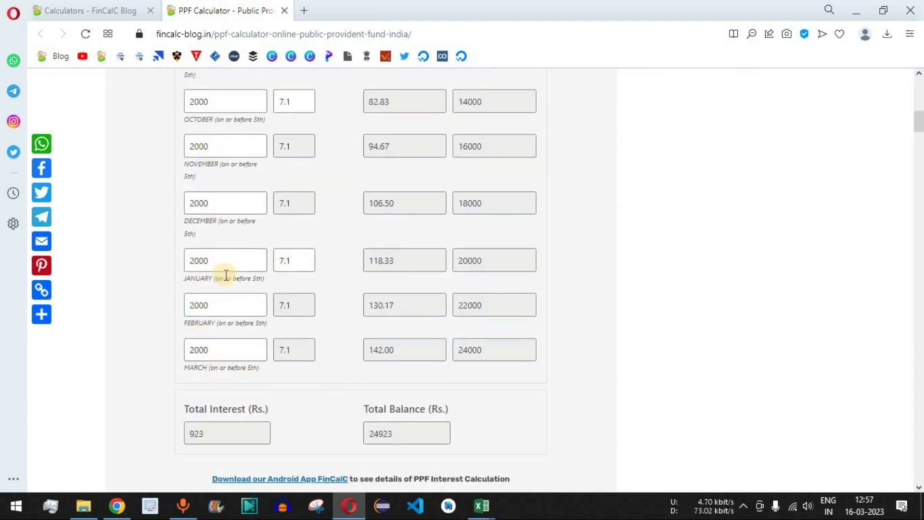
{"action": "scroll", "coordinate": [248, 305], "scroll_direction": "up", "scroll_amount": 1}
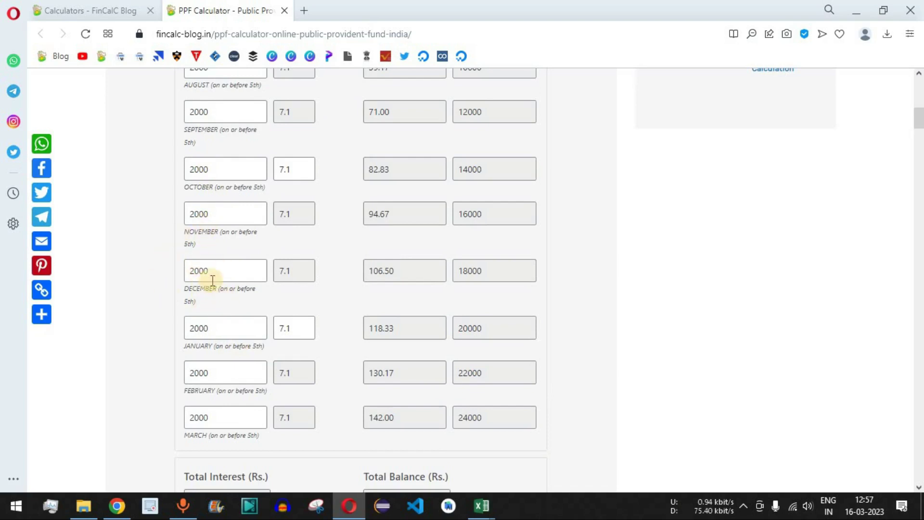
{"action": "left_click_drag", "start_coordinate": [223, 270], "coordinate": [190, 270]}
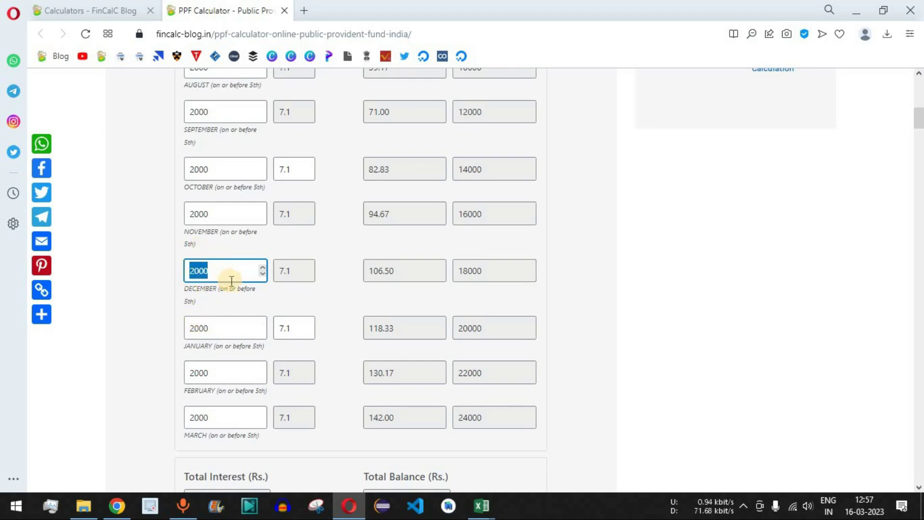
{"action": "scroll", "coordinate": [564, 324], "scroll_direction": "up", "scroll_amount": 7}
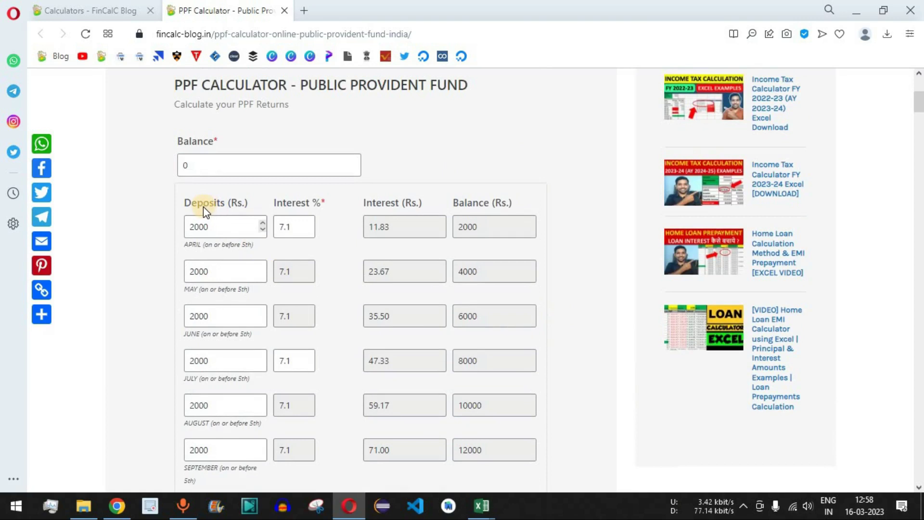
{"action": "left_click_drag", "start_coordinate": [241, 208], "coordinate": [242, 207]}
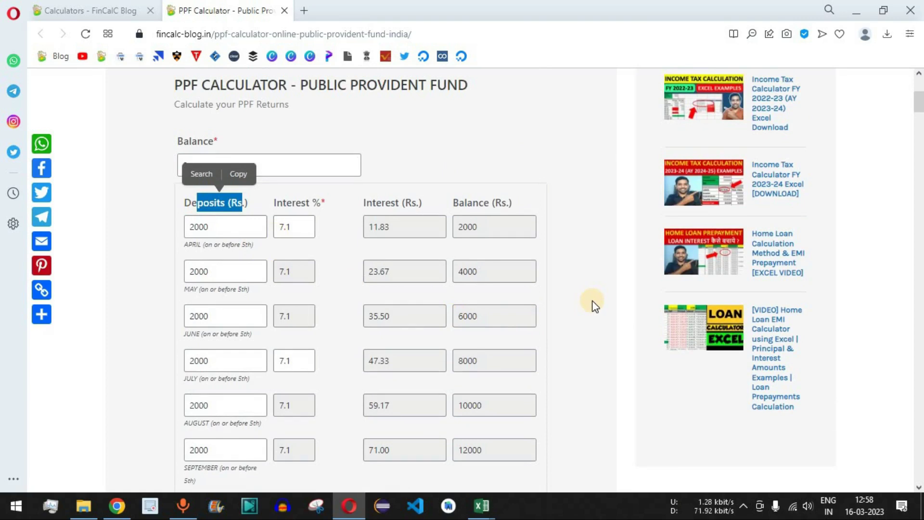
Examine how the monthly interest and balance build up from the April, May and June deposits
{"action": "left_click_drag", "start_coordinate": [391, 227], "coordinate": [368, 227]}
{"action": "left_click_drag", "start_coordinate": [395, 271], "coordinate": [369, 271]}
{"action": "left_click_drag", "start_coordinate": [377, 315], "coordinate": [368, 316]}
{"action": "left_click_drag", "start_coordinate": [396, 228], "coordinate": [369, 227]}
{"action": "left_click_drag", "start_coordinate": [214, 271], "coordinate": [185, 288]}
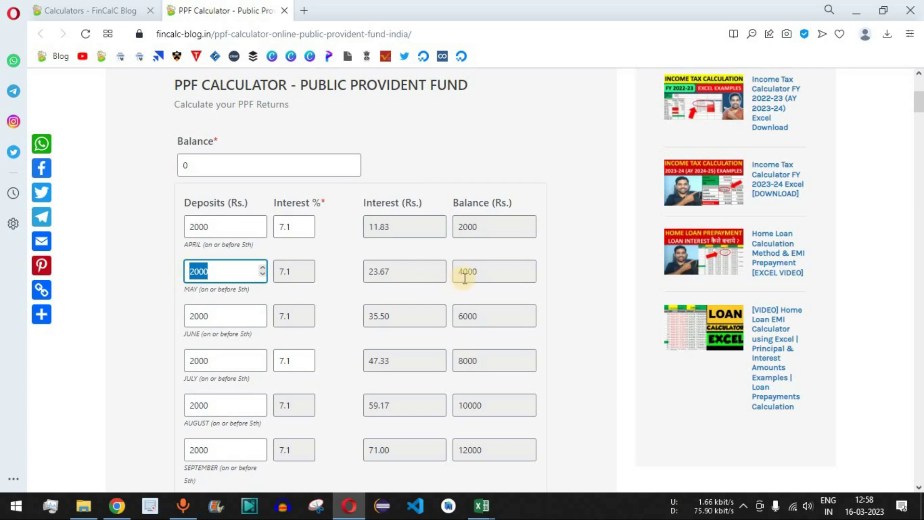
{"action": "left_click_drag", "start_coordinate": [479, 272], "coordinate": [460, 273]}
{"action": "left_click_drag", "start_coordinate": [388, 271], "coordinate": [376, 324]}
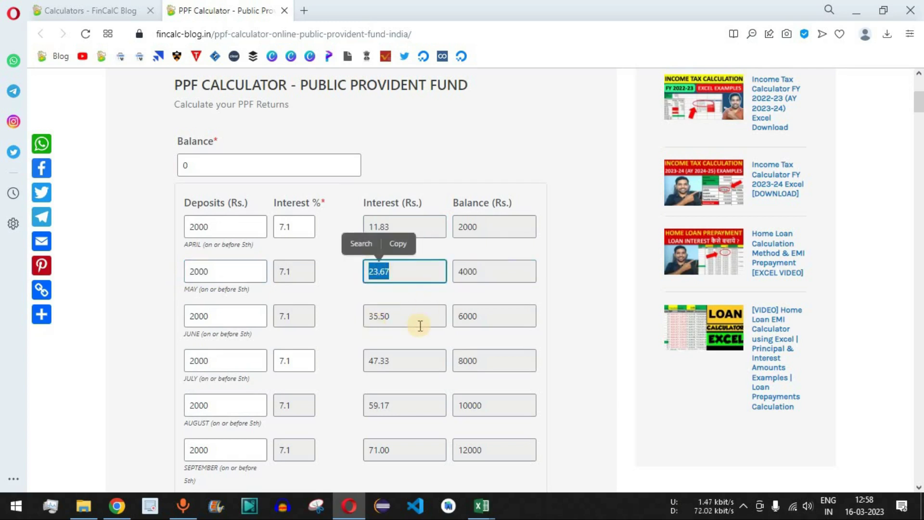
{"action": "left_click_drag", "start_coordinate": [479, 317], "coordinate": [430, 352]}
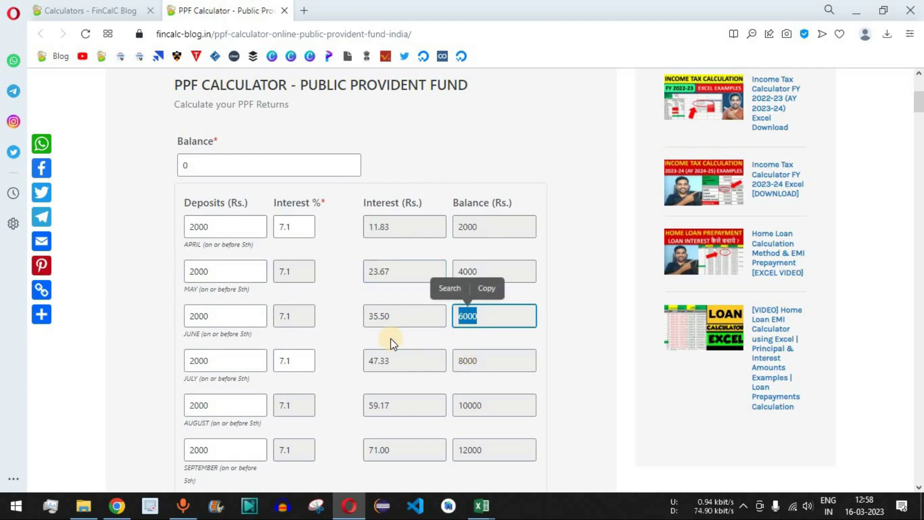
{"action": "left_click_drag", "start_coordinate": [390, 316], "coordinate": [375, 316]}
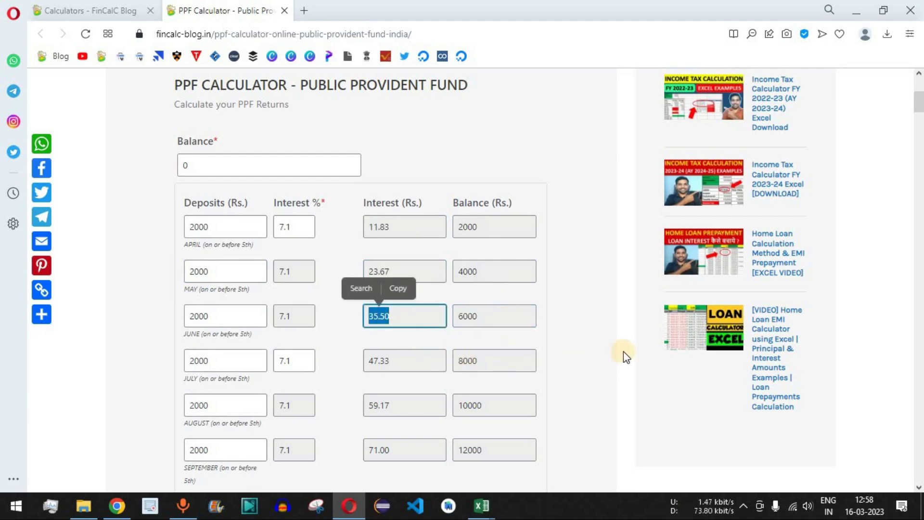
Review the year-end Total Interest and Total Balance against the March balance
{"action": "scroll", "coordinate": [597, 351], "scroll_direction": "down", "scroll_amount": 6}
{"action": "scroll", "coordinate": [597, 349], "scroll_direction": "down", "scroll_amount": 3}
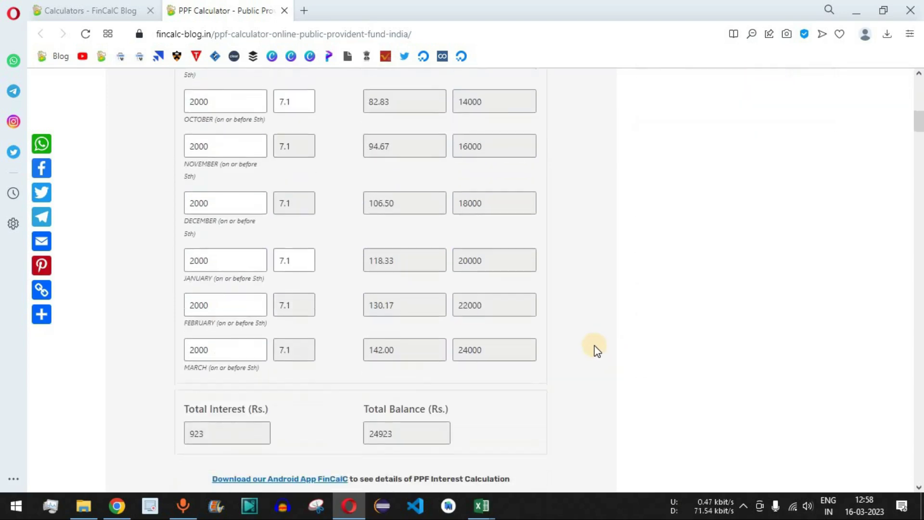
{"action": "double_click", "coordinate": [202, 370]}
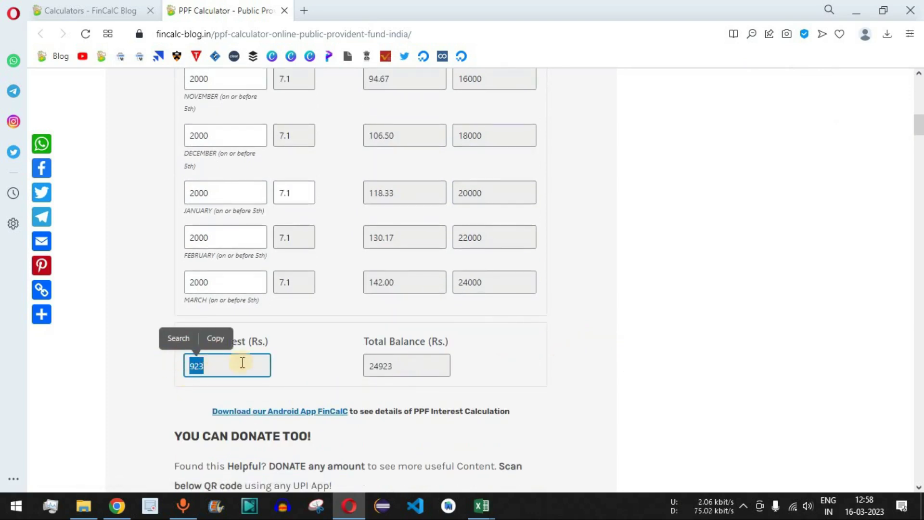
{"action": "double_click", "coordinate": [488, 283]}
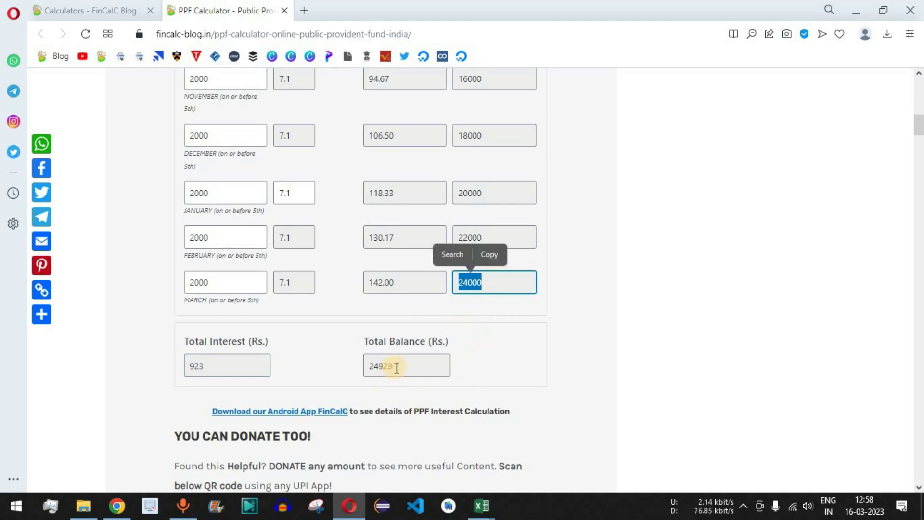
{"action": "double_click", "coordinate": [380, 366]}
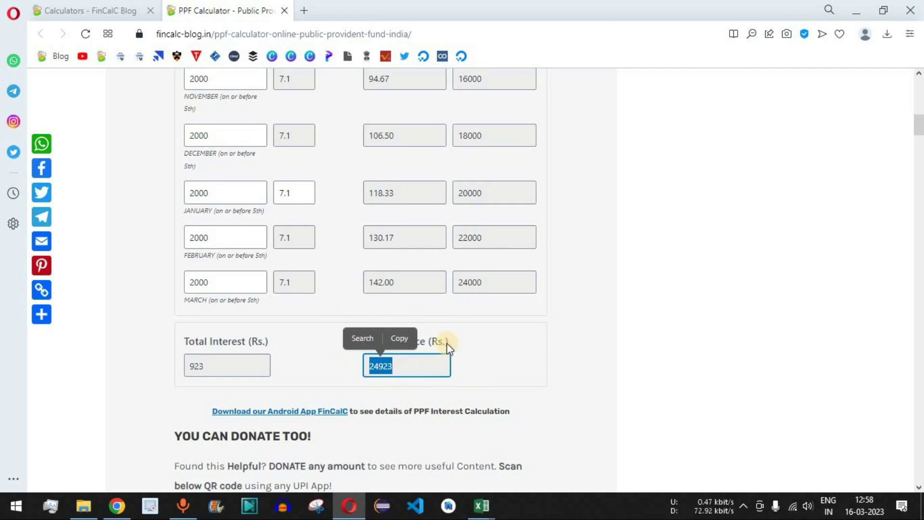
{"action": "left_click", "coordinate": [221, 159]}
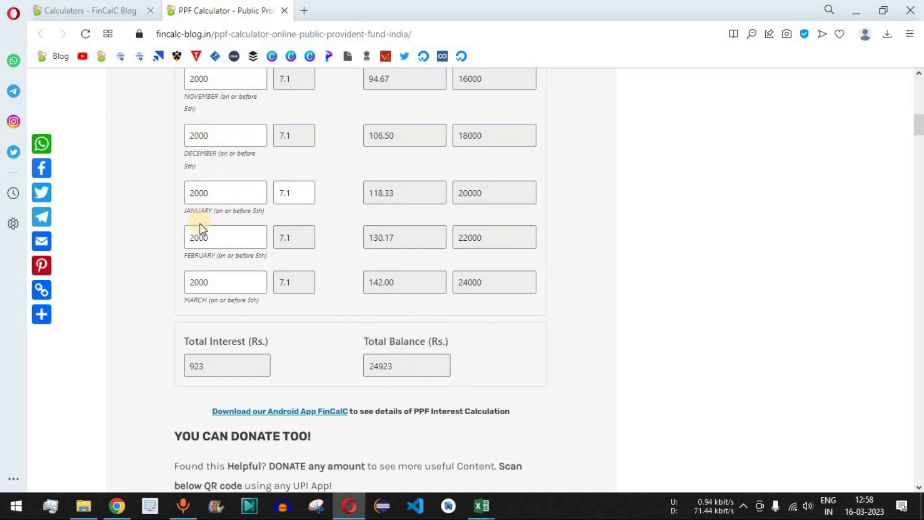
Switch to the PPF vs Mutual Fund Calculations workbook in Excel and set the Deposit in B1 to 2000
{"action": "mouse_move", "coordinate": [481, 506]}
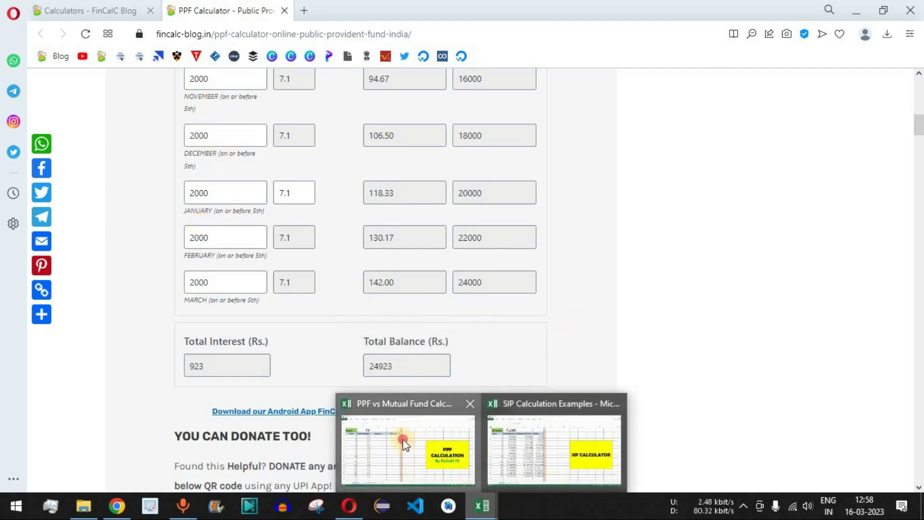
{"action": "left_click", "coordinate": [403, 439]}
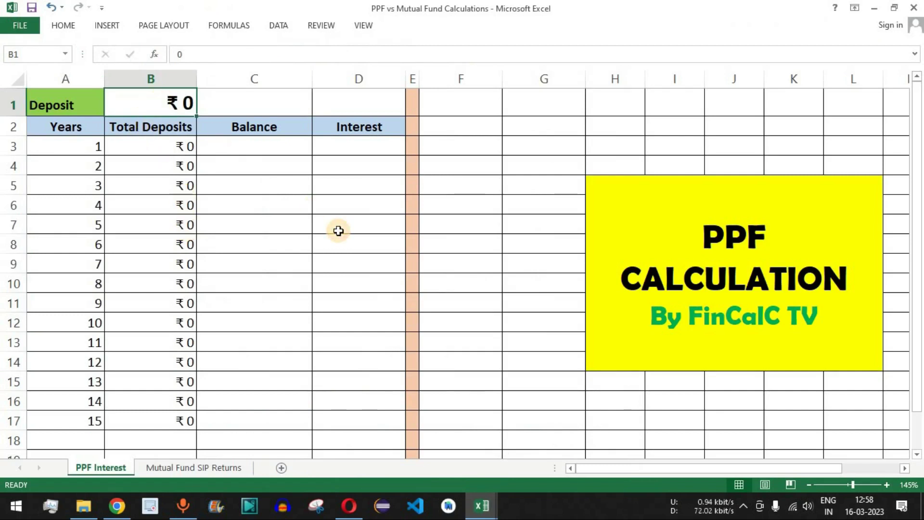
{"action": "type", "text": "2000"}
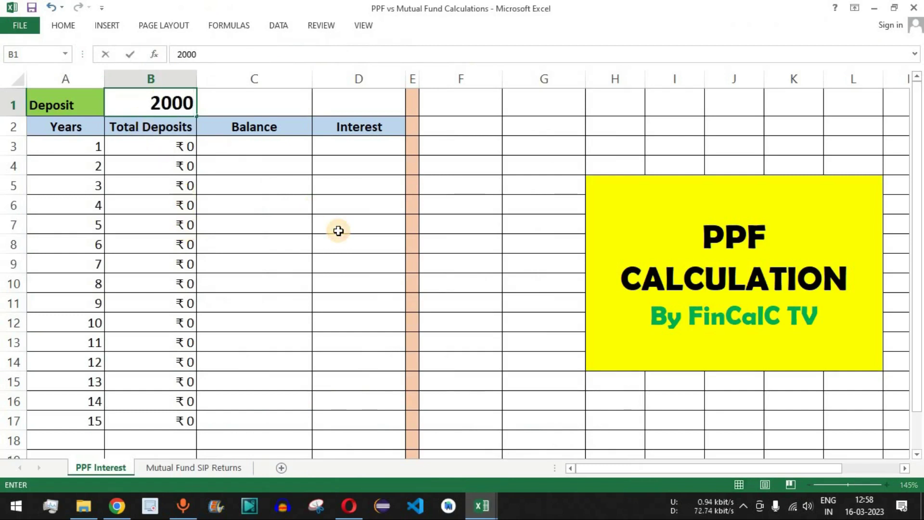
{"action": "key", "text": "Return"}
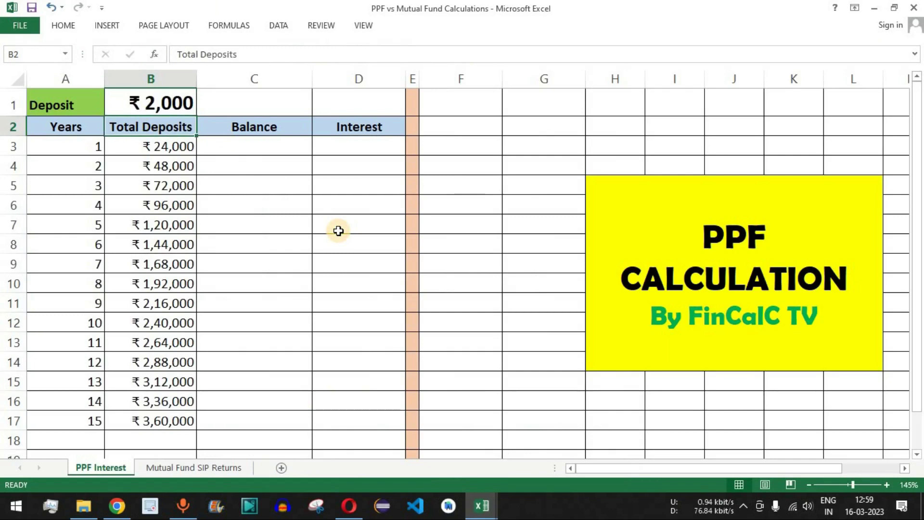
Copy the Total Balance of 24923 from the browser's PPF calculator into the year 1 Balance cell C3 in Excel
{"action": "left_click_drag", "start_coordinate": [72, 147], "coordinate": [137, 147]}
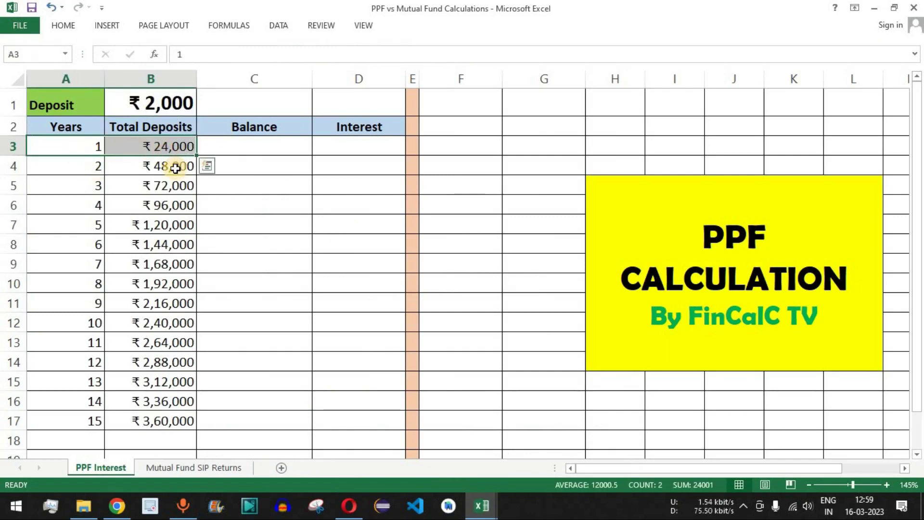
{"action": "left_click", "coordinate": [256, 145]}
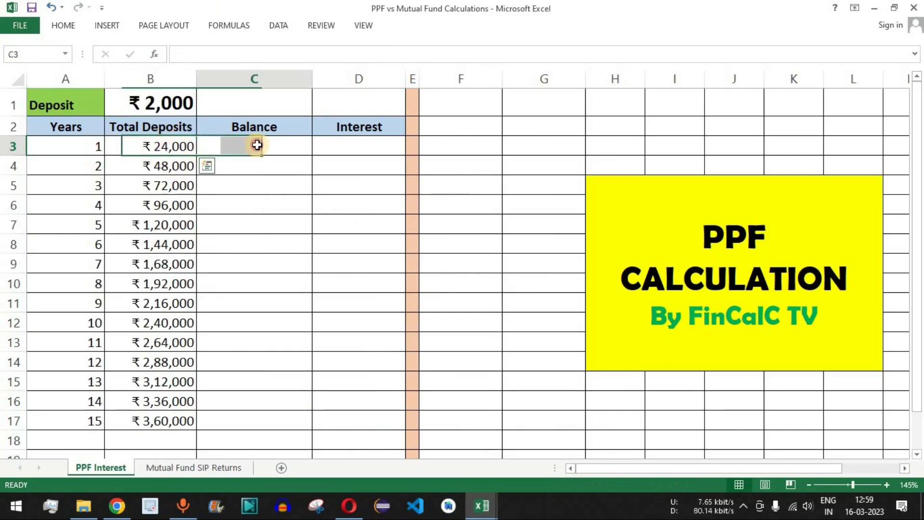
{"action": "key", "text": "alt+Tab"}
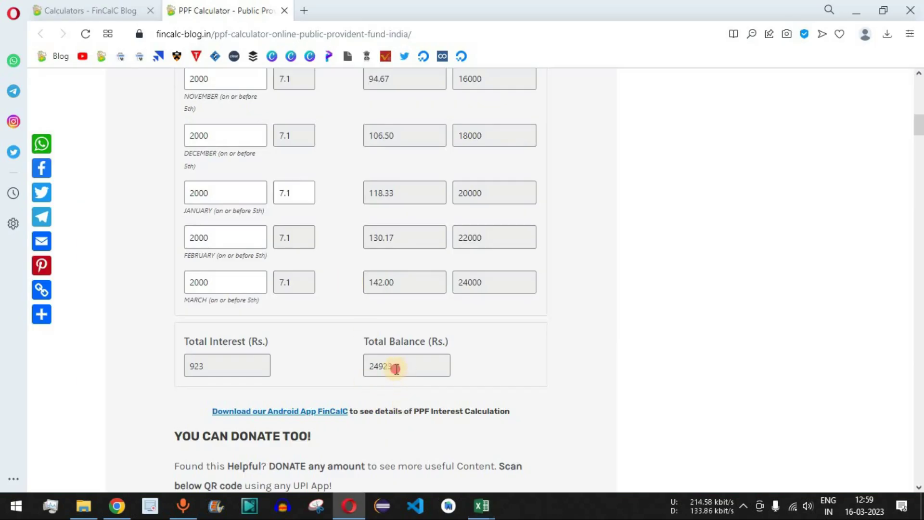
{"action": "left_click_drag", "start_coordinate": [396, 368], "coordinate": [361, 370]}
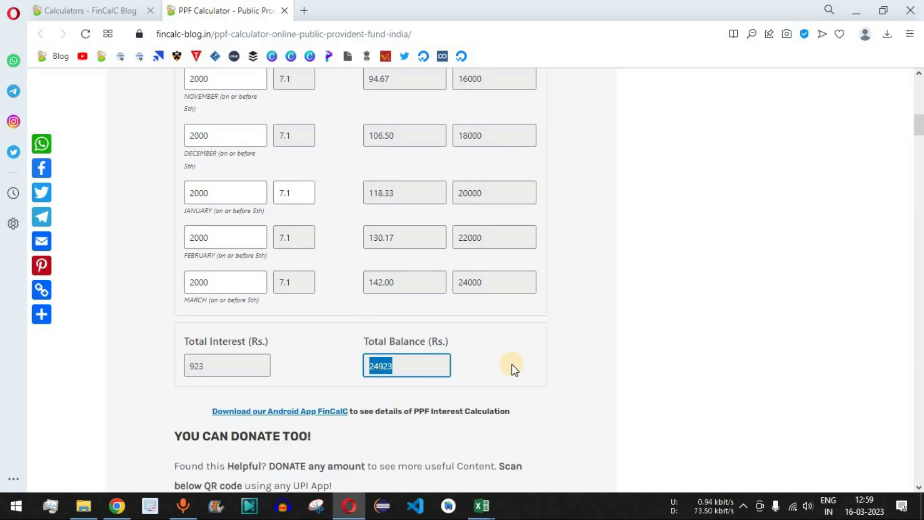
{"action": "key", "text": "ctrl+c"}
{"action": "key", "text": "alt+Tab"}
{"action": "key", "text": "ctrl+v"}
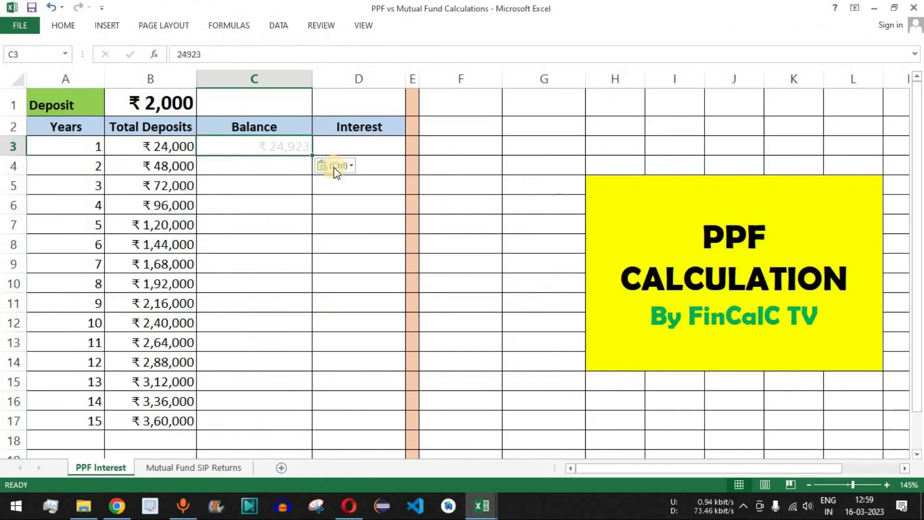
{"action": "key", "text": "Return"}
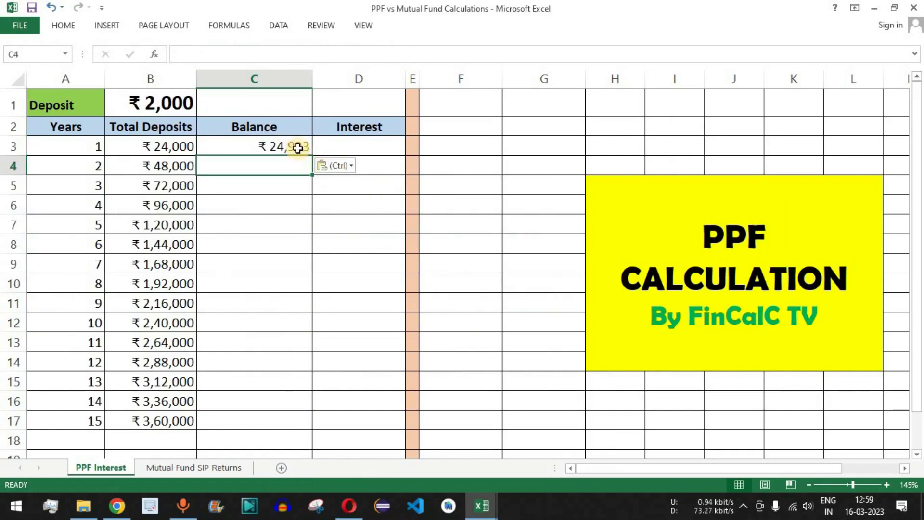
Calculate the year 1 Interest in D3 with the formula =C3-B3
{"action": "left_click", "coordinate": [302, 151]}
{"action": "left_click", "coordinate": [371, 151]}
{"action": "type", "text": "="}
{"action": "key", "text": "Escape"}
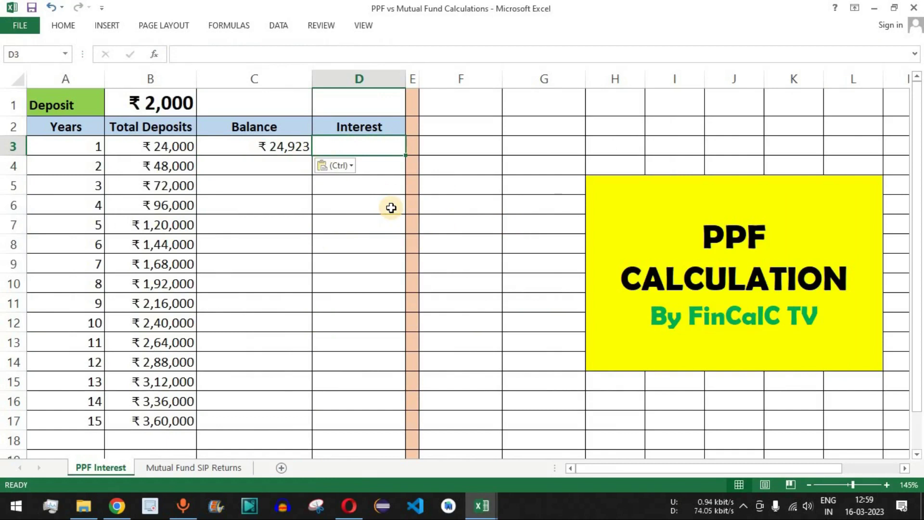
{"action": "type", "text": "="}
{"action": "left_click", "coordinate": [288, 147]}
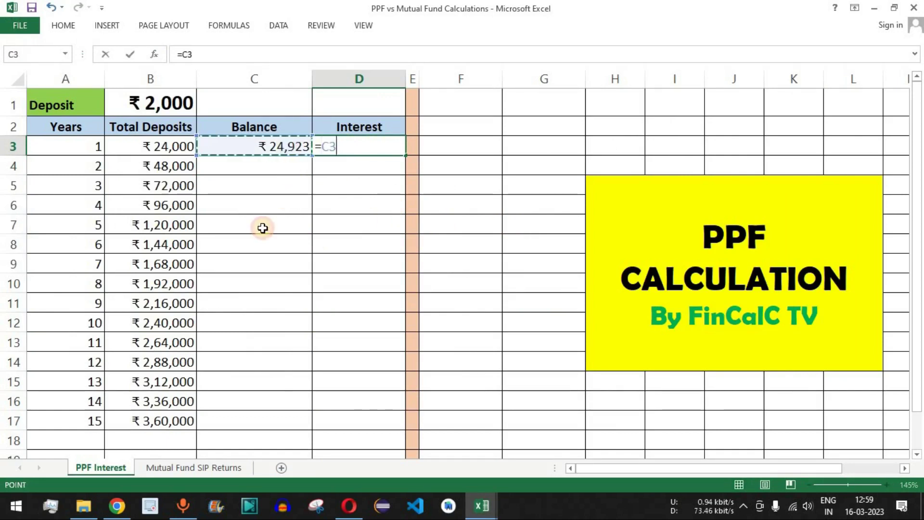
{"action": "type", "text": "-"}
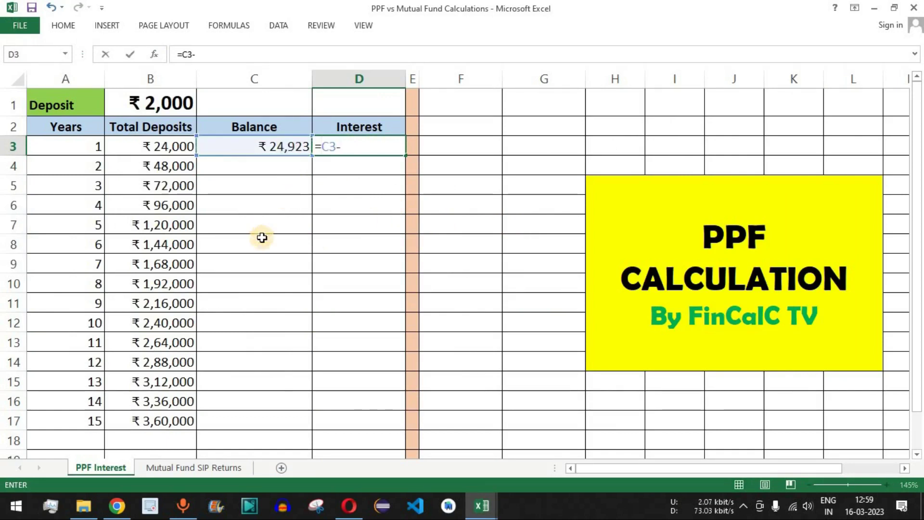
{"action": "left_click", "coordinate": [172, 147]}
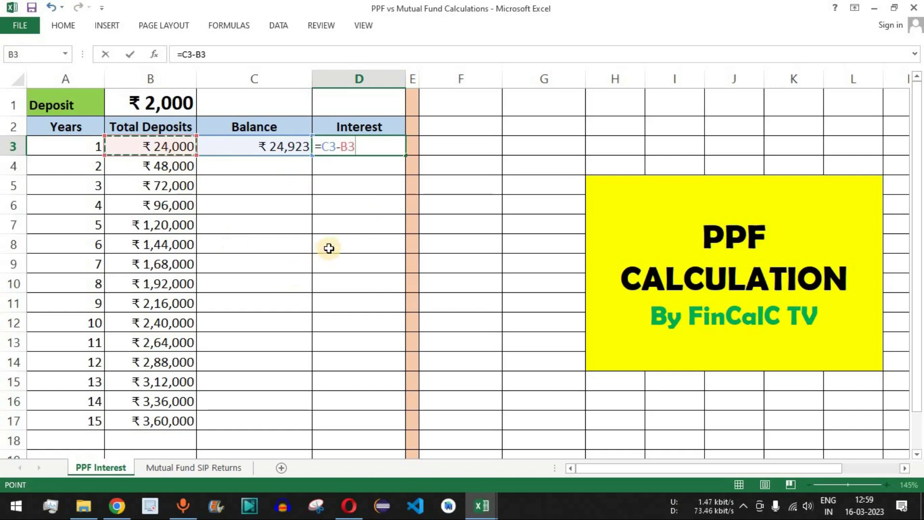
{"action": "key", "text": "Return"}
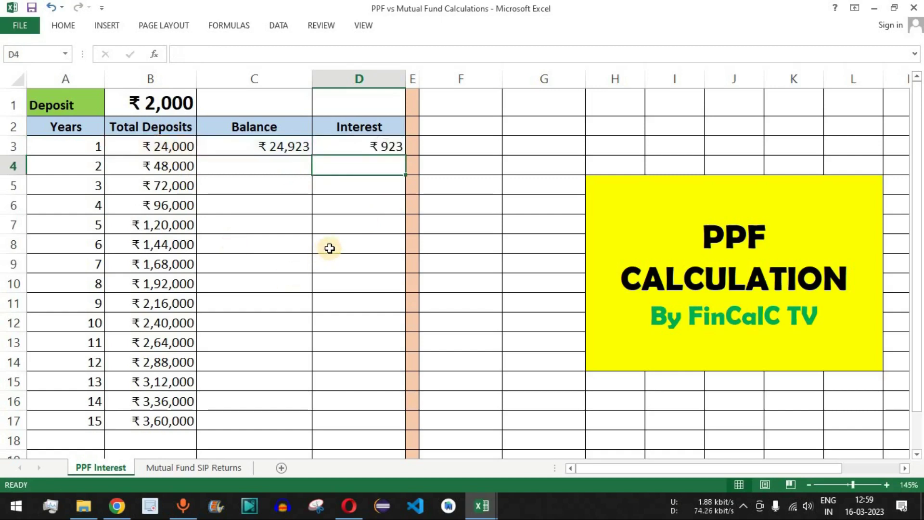
{"action": "left_click", "coordinate": [383, 146]}
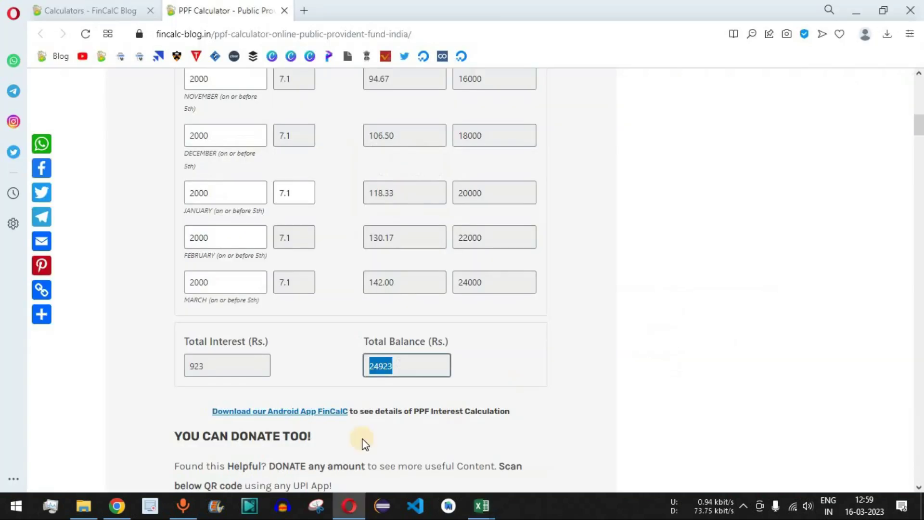
Switch to the PPF calculator in the browser and set its opening Balance to the year-end total of 24923
{"action": "key", "text": "alt+Tab"}
{"action": "double_click", "coordinate": [191, 363]}
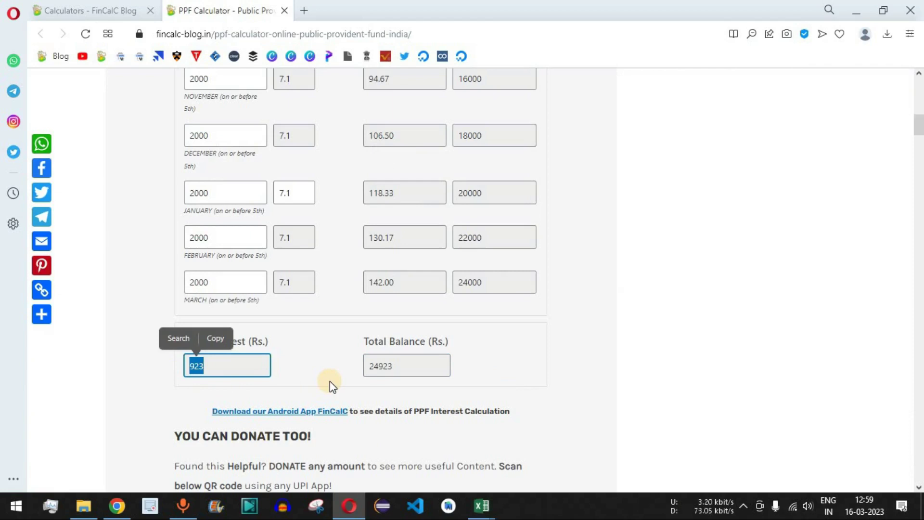
{"action": "left_click_drag", "start_coordinate": [392, 365], "coordinate": [368, 365]}
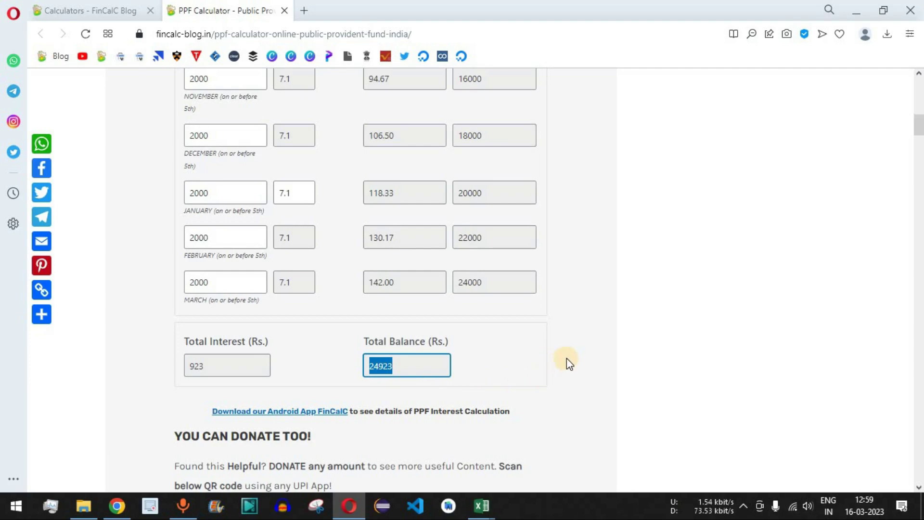
{"action": "scroll", "coordinate": [510, 366], "scroll_direction": "up", "scroll_amount": 10}
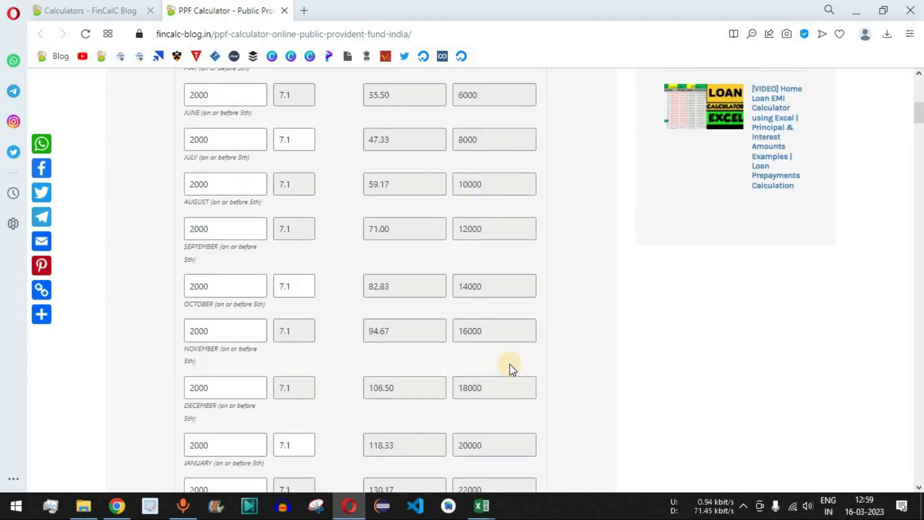
{"action": "double_click", "coordinate": [186, 233]}
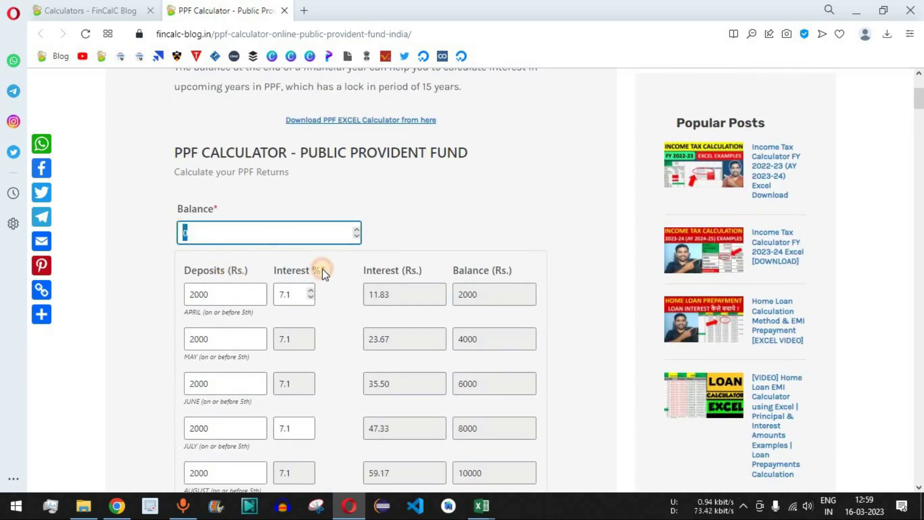
{"action": "key", "text": "ctrl+v"}
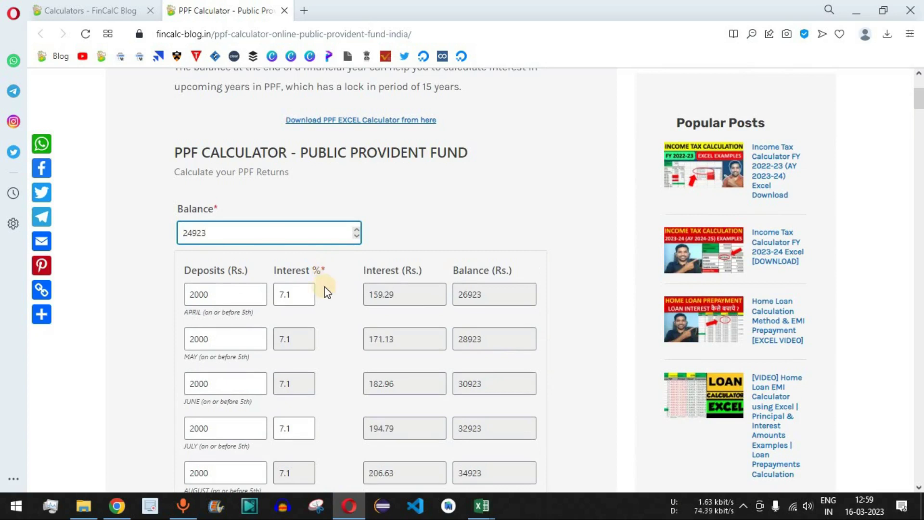
Review the opening balance together with the April deposit and the resulting April balance
{"action": "double_click", "coordinate": [201, 294]}
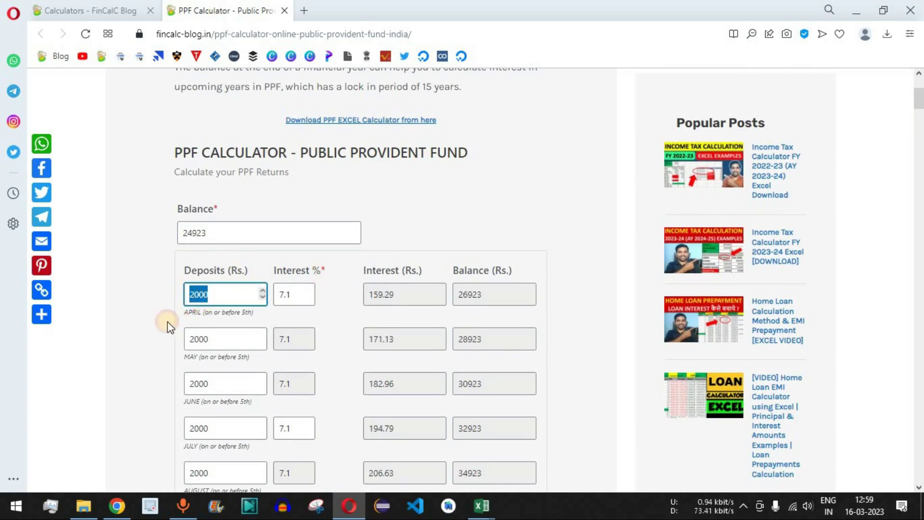
{"action": "double_click", "coordinate": [202, 233]}
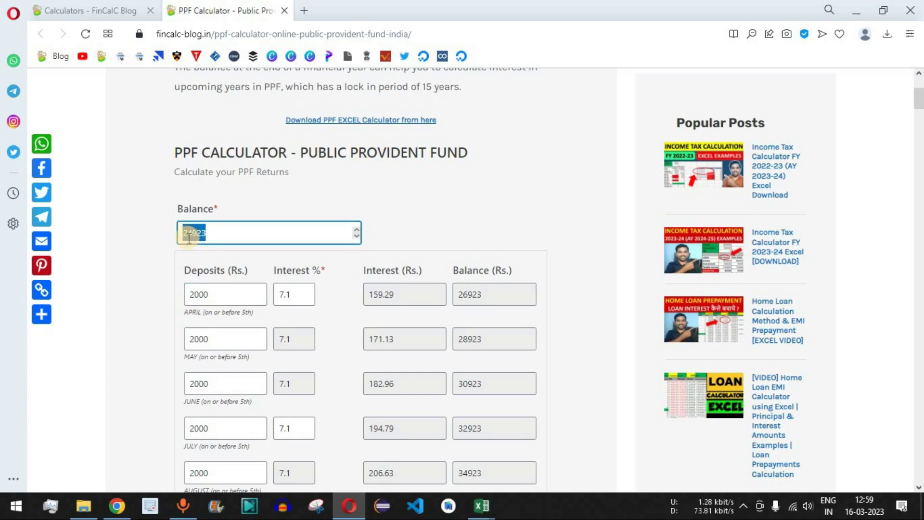
{"action": "mouse_move", "coordinate": [208, 233]}
{"action": "left_mouse_down"}
{"action": "mouse_move", "coordinate": [192, 232]}
{"action": "mouse_move", "coordinate": [202, 227]}
{"action": "left_mouse_up"}
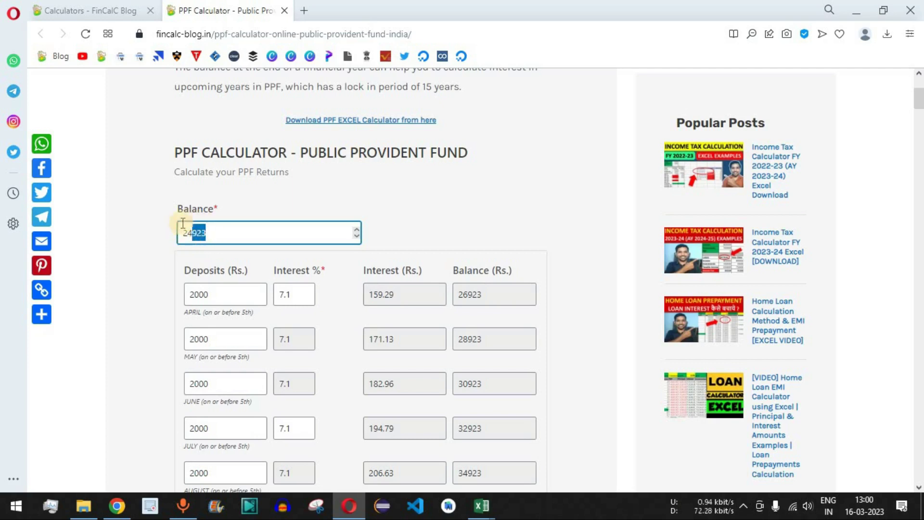
{"action": "left_click", "coordinate": [496, 298]}
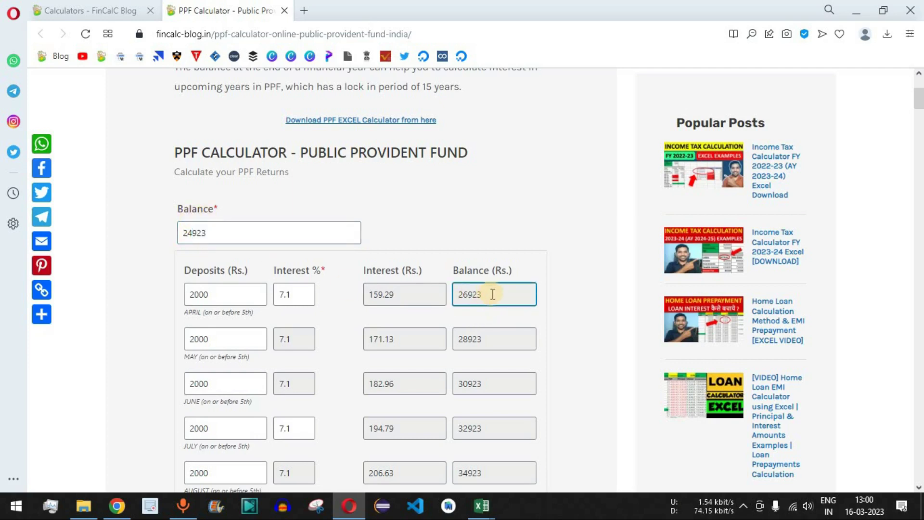
{"action": "scroll", "coordinate": [585, 355], "scroll_direction": "down", "scroll_amount": 1}
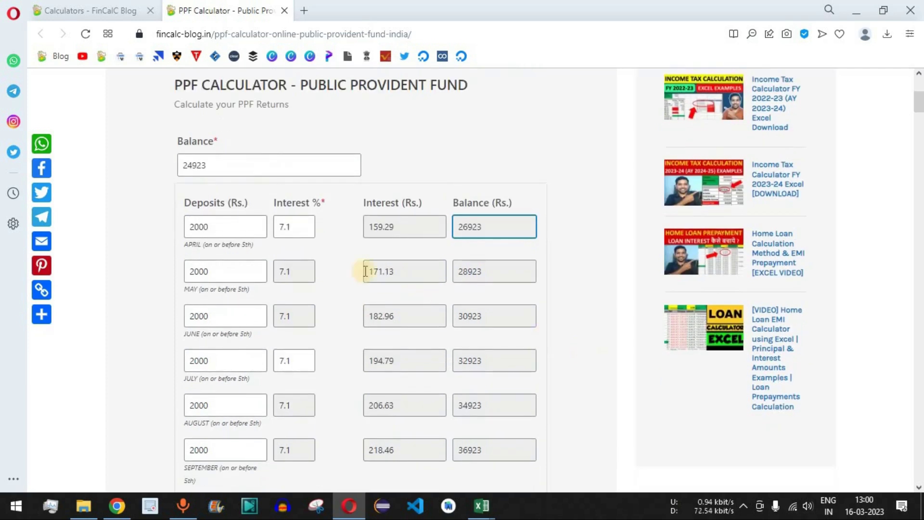
Review the April and May interest amounts and the editable April and July interest rates in the PPF calculator
{"action": "double_click", "coordinate": [391, 236]}
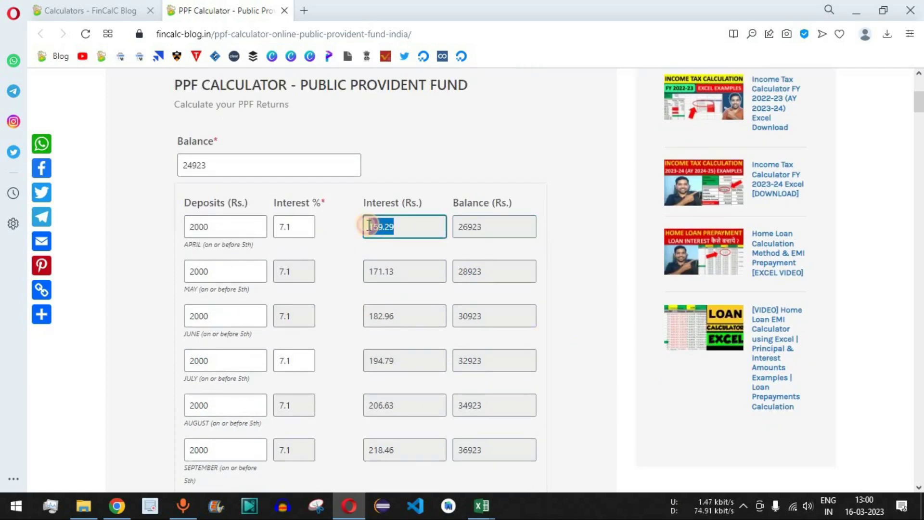
{"action": "double_click", "coordinate": [408, 271]}
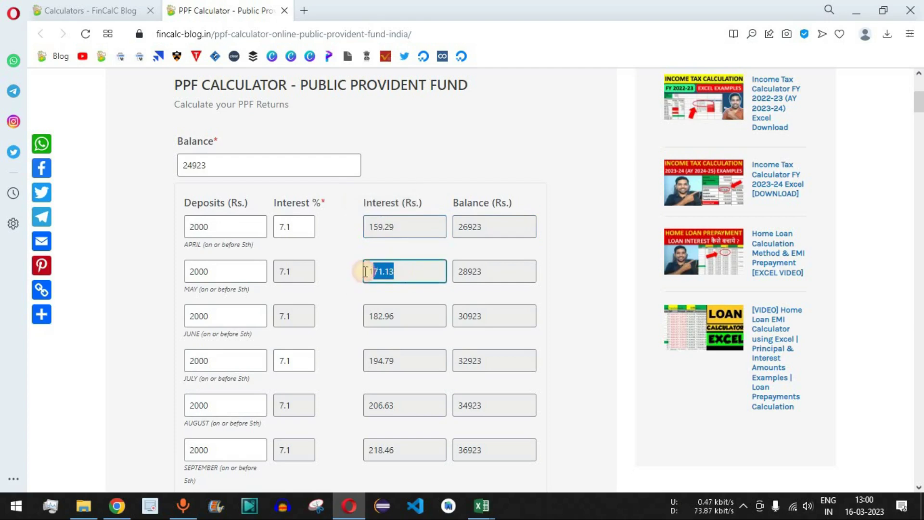
{"action": "scroll", "coordinate": [537, 321], "scroll_direction": "down", "scroll_amount": 1}
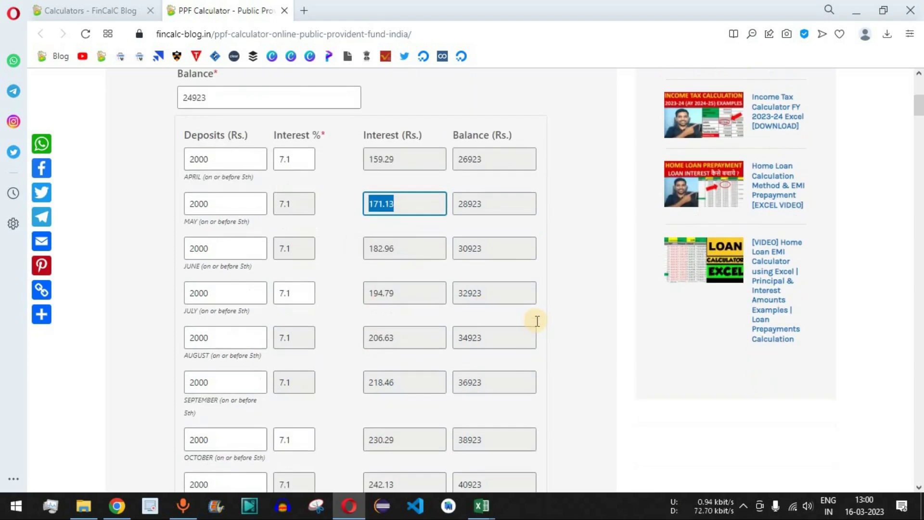
{"action": "scroll", "coordinate": [535, 320], "scroll_direction": "down", "scroll_amount": 1}
{"action": "scroll", "coordinate": [535, 319], "scroll_direction": "up", "scroll_amount": 1}
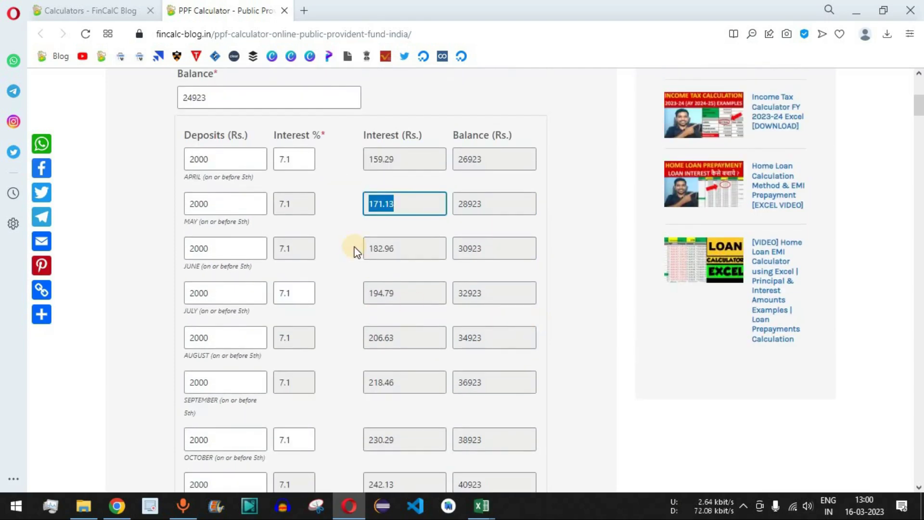
{"action": "double_click", "coordinate": [287, 159]}
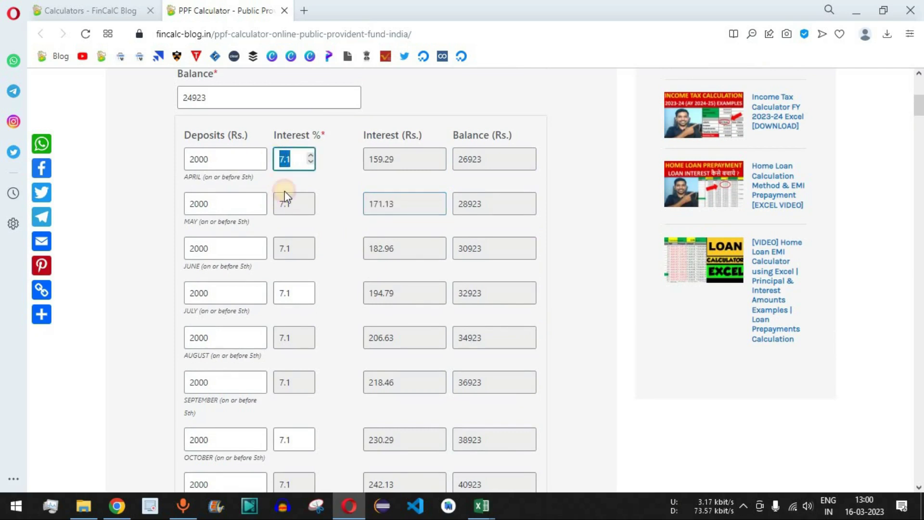
{"action": "double_click", "coordinate": [292, 290]}
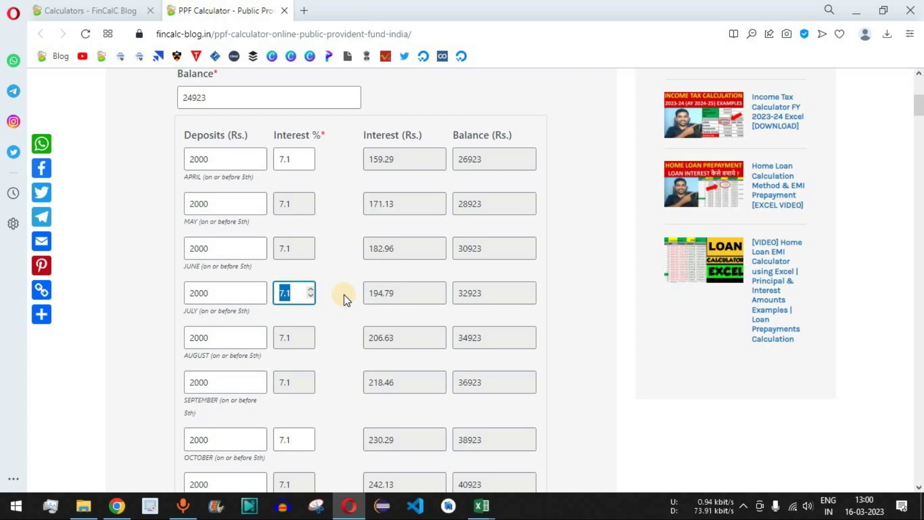
{"action": "scroll", "coordinate": [345, 299], "scroll_direction": "down", "scroll_amount": 3}
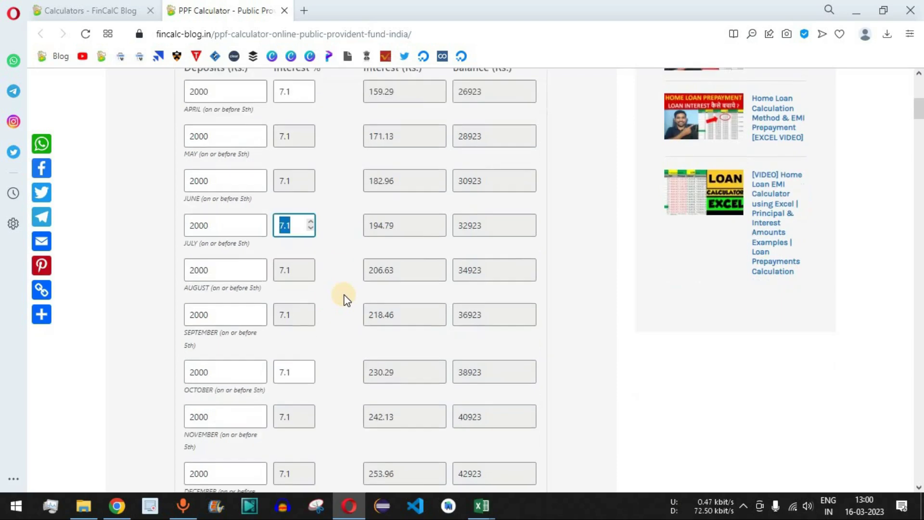
Try an October interest rate of 7%, check the October to December rates and interest amounts, and restore the rate to 7.1%
{"action": "double_click", "coordinate": [295, 304]}
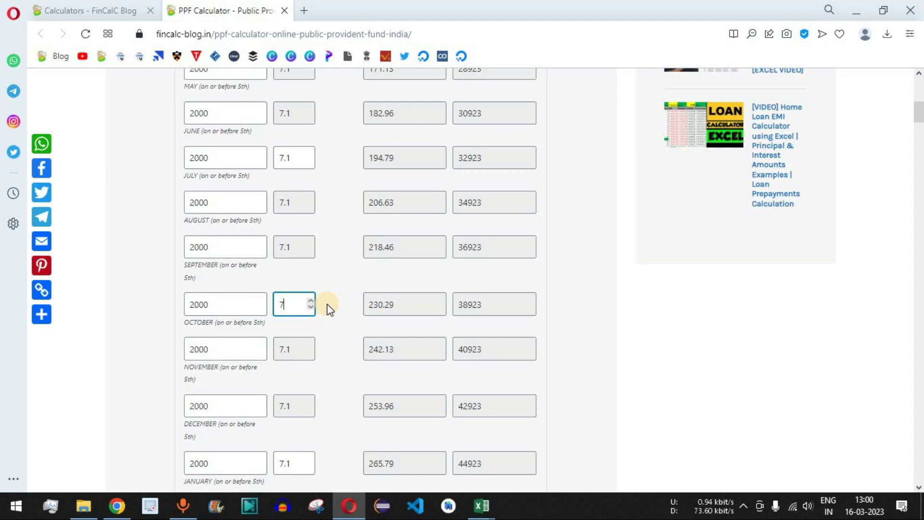
{"action": "double_click", "coordinate": [275, 348]}
{"action": "double_click", "coordinate": [279, 406]}
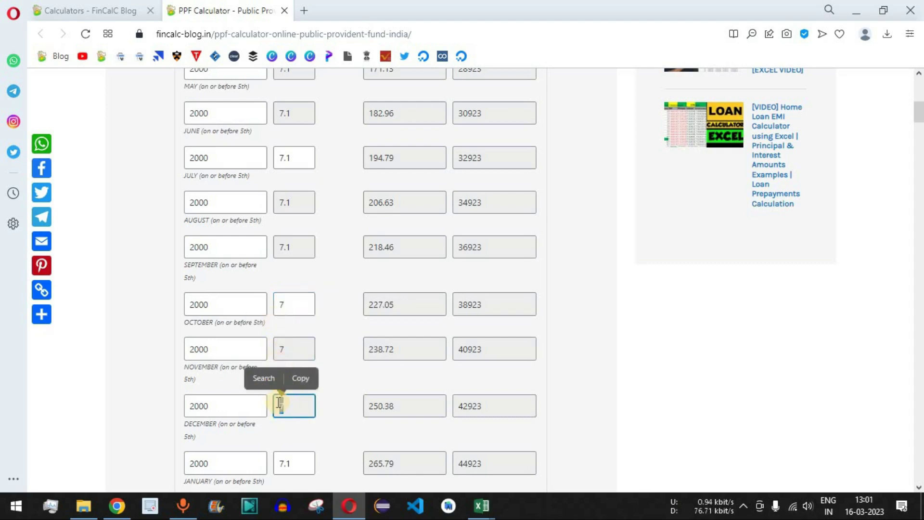
{"action": "double_click", "coordinate": [403, 303]}
{"action": "double_click", "coordinate": [373, 348]}
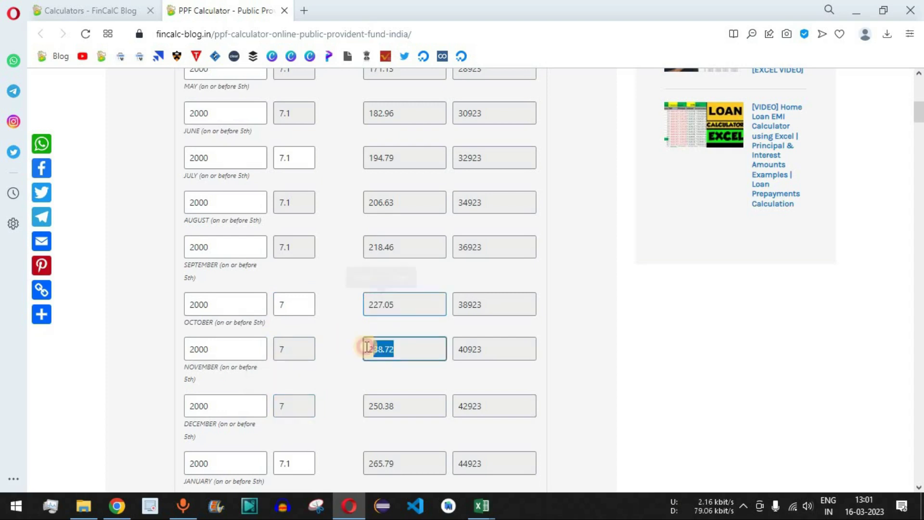
{"action": "left_click", "coordinate": [289, 308]}
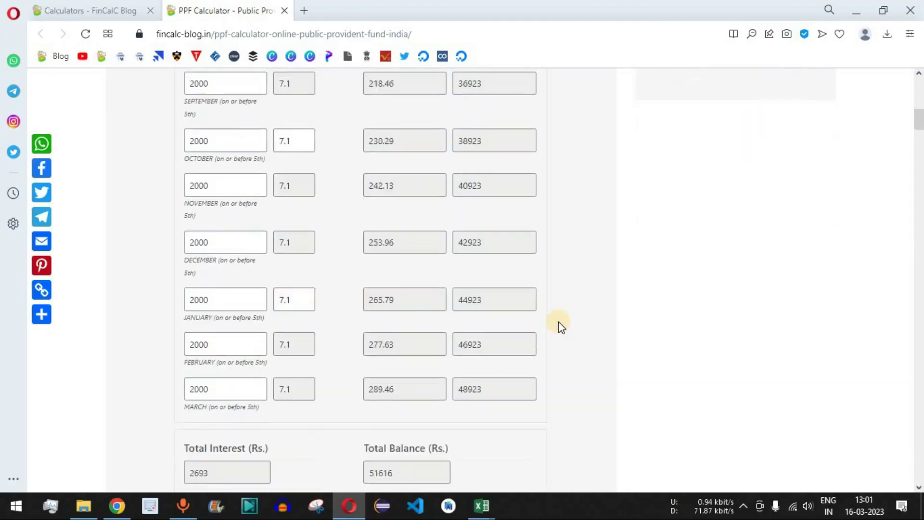
Copy the calculator's Total Balance of 51616 into the year 2 Balance cell C4 in Excel
{"action": "scroll", "coordinate": [557, 324], "scroll_direction": "down", "scroll_amount": 3}
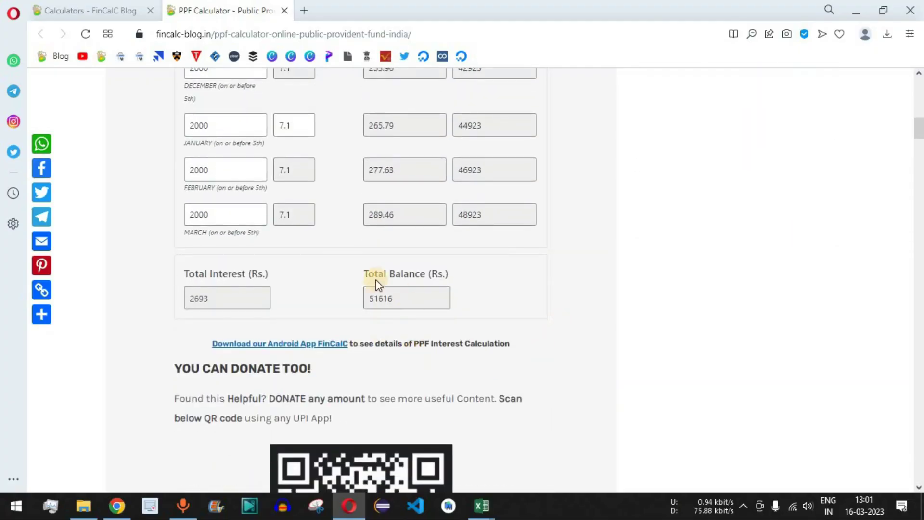
{"action": "left_click_drag", "start_coordinate": [443, 301], "coordinate": [351, 295]}
{"action": "key", "text": "ctrl+c"}
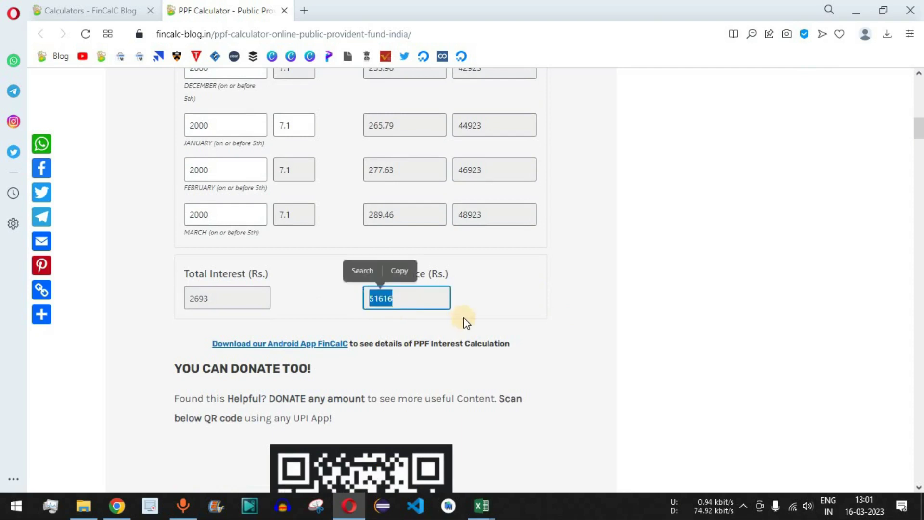
{"action": "mouse_move", "coordinate": [481, 505]}
{"action": "left_click", "coordinate": [419, 440]}
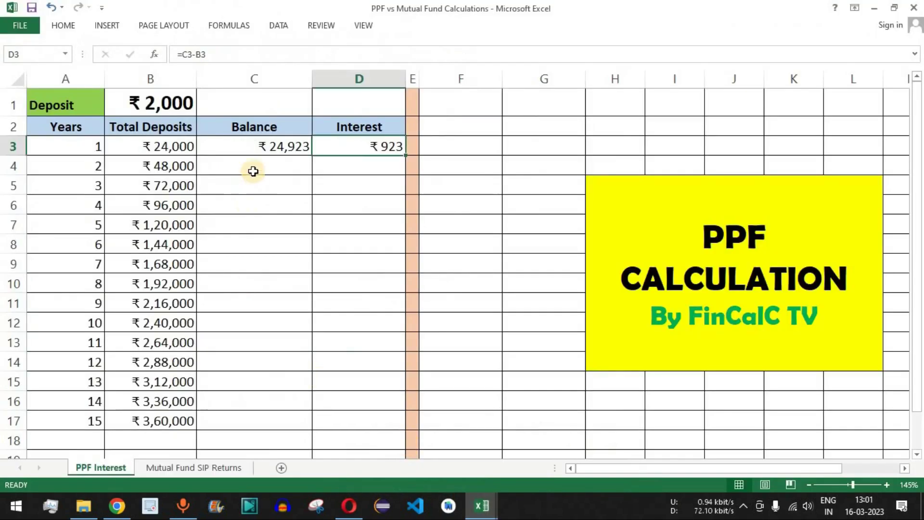
{"action": "key", "text": "ctrl+v"}
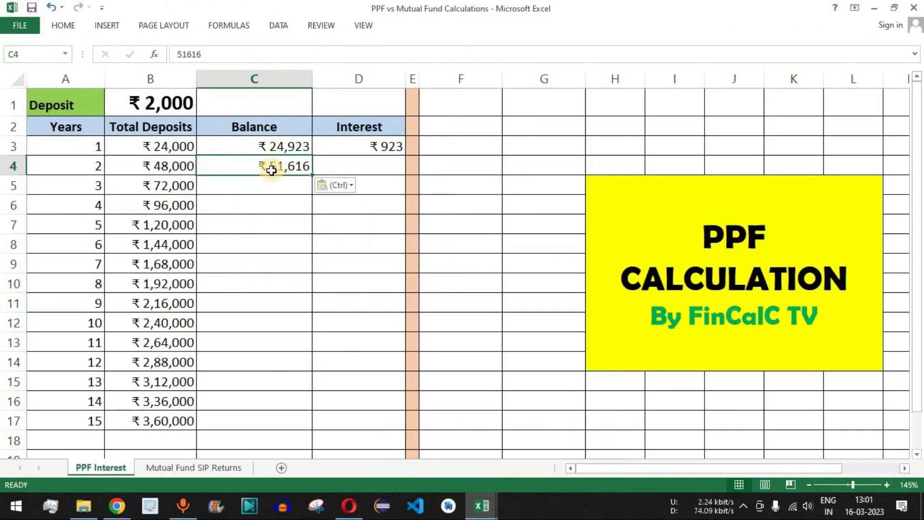
Fill the Interest formula from D3 down to the year 2 cell D4
{"action": "left_click", "coordinate": [400, 168]}
{"action": "key", "text": "Up"}
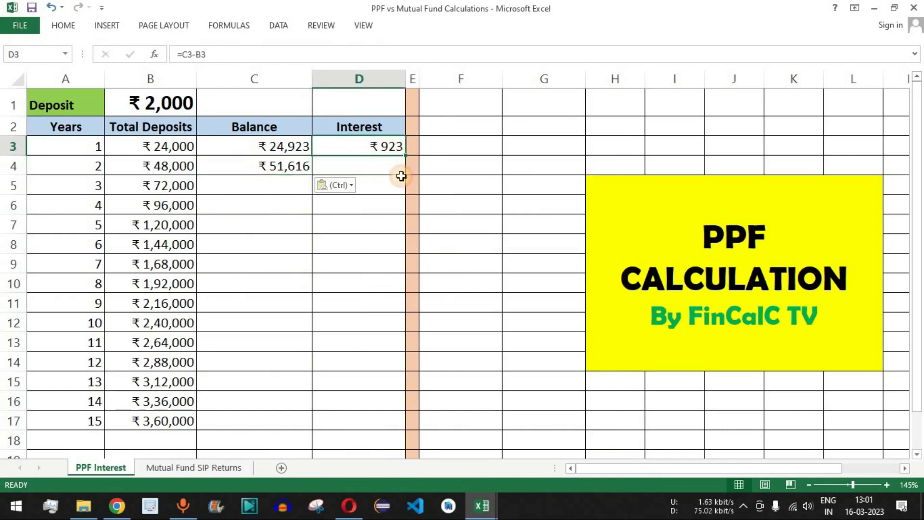
{"action": "left_click_drag", "start_coordinate": [406, 158], "coordinate": [405, 170]}
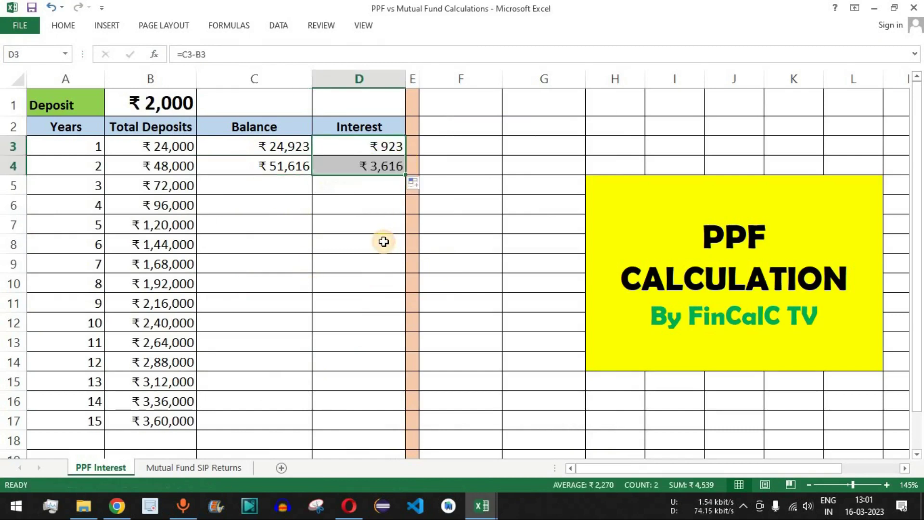
{"action": "left_click", "coordinate": [383, 167]}
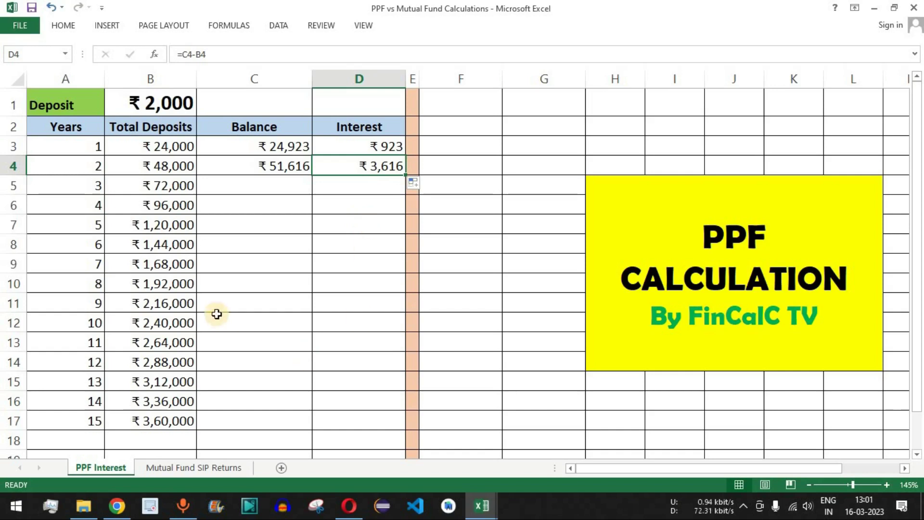
Review the 15-year table, examining the year 15 total deposits, balance and interest and comparing the last two years' interest
{"action": "left_click_drag", "start_coordinate": [85, 147], "coordinate": [128, 421]}
{"action": "left_click", "coordinate": [225, 421]}
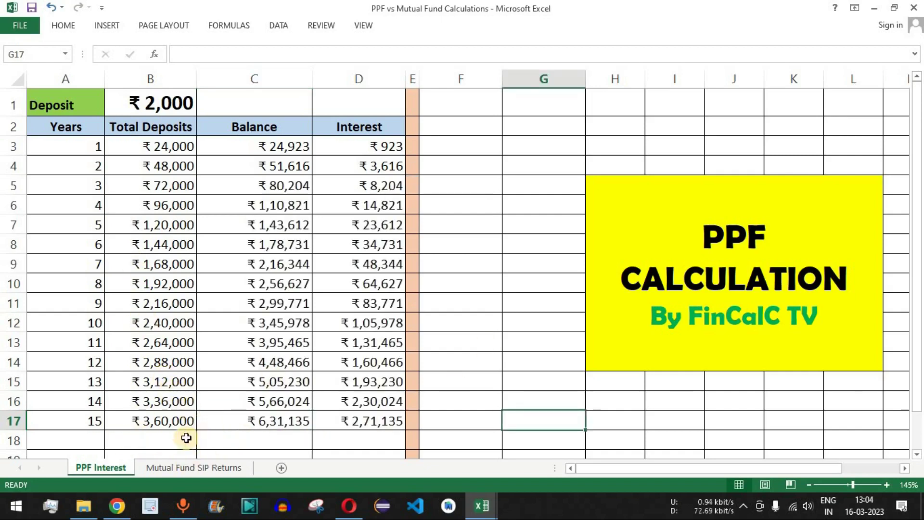
{"action": "left_click", "coordinate": [176, 421]}
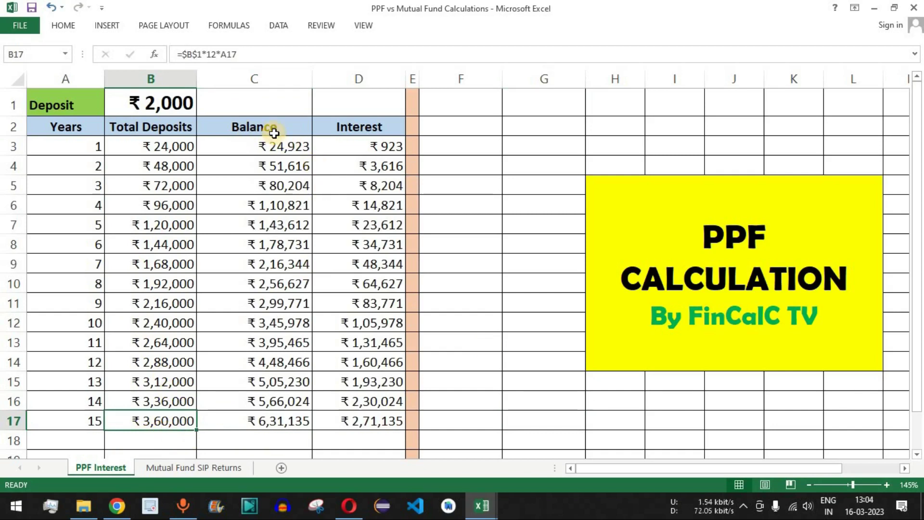
{"action": "left_click", "coordinate": [279, 426]}
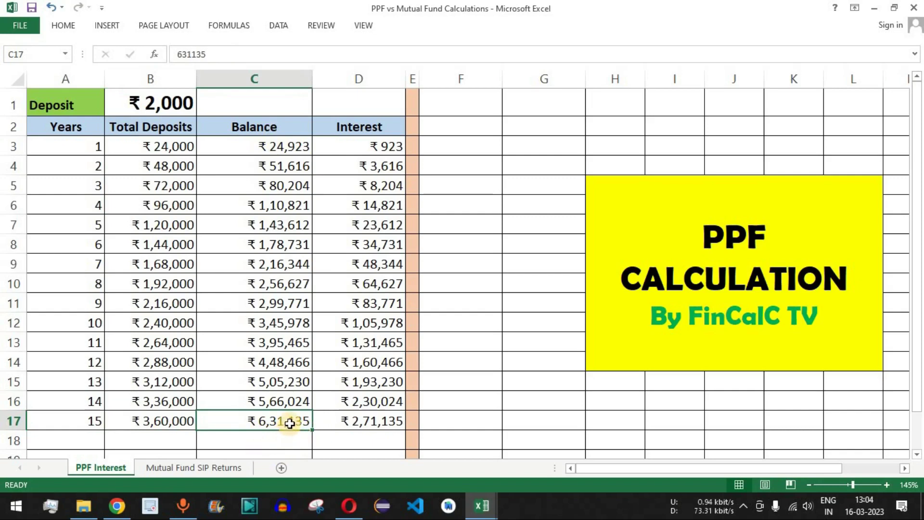
{"action": "left_click", "coordinate": [390, 423]}
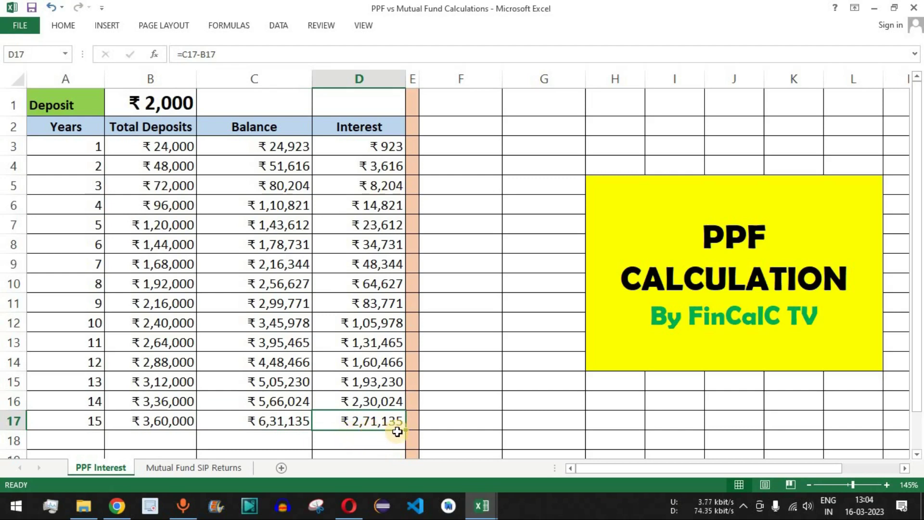
{"action": "left_click_drag", "start_coordinate": [367, 402], "coordinate": [383, 427]}
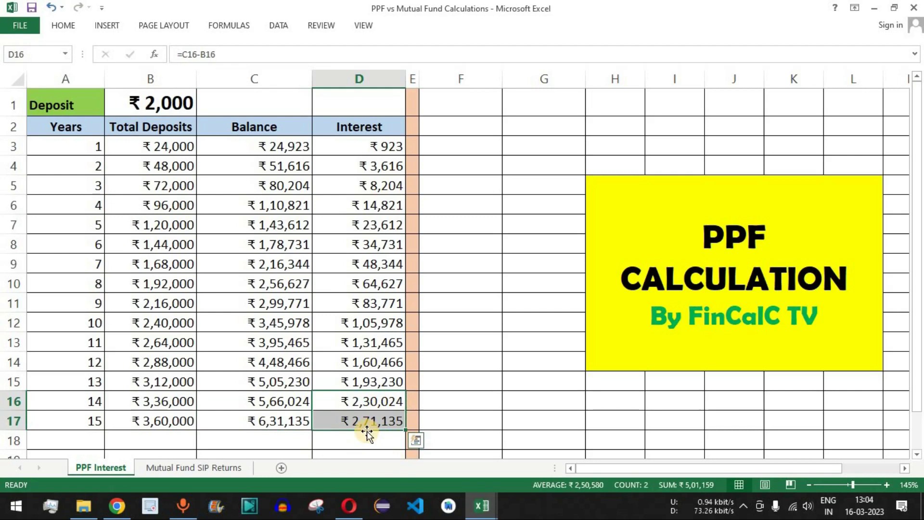
Switch to the PPF calculator in the browser and examine year 15's Total Interest, the February and March deposits and the March interest
{"action": "left_click", "coordinate": [341, 506]}
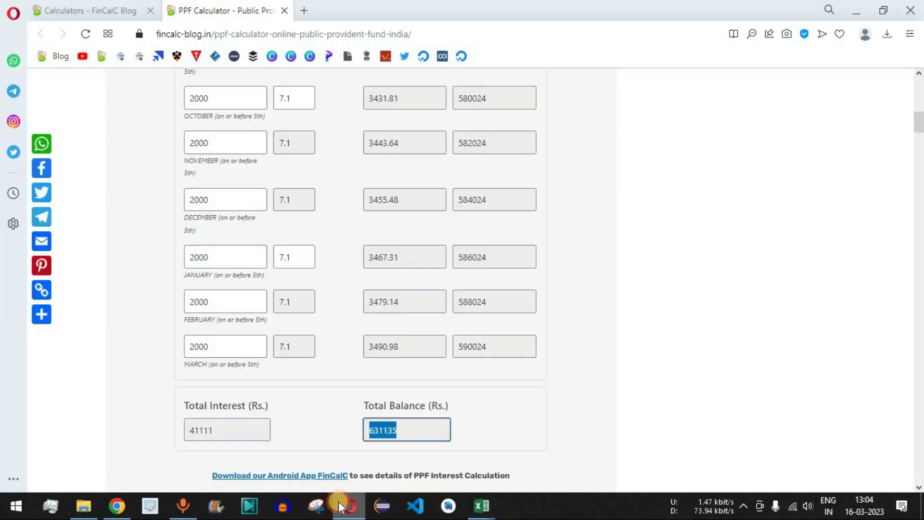
{"action": "scroll", "coordinate": [231, 395], "scroll_direction": "down", "scroll_amount": 1}
{"action": "left_click", "coordinate": [221, 364]}
{"action": "left_click_drag", "start_coordinate": [221, 363], "coordinate": [185, 364]}
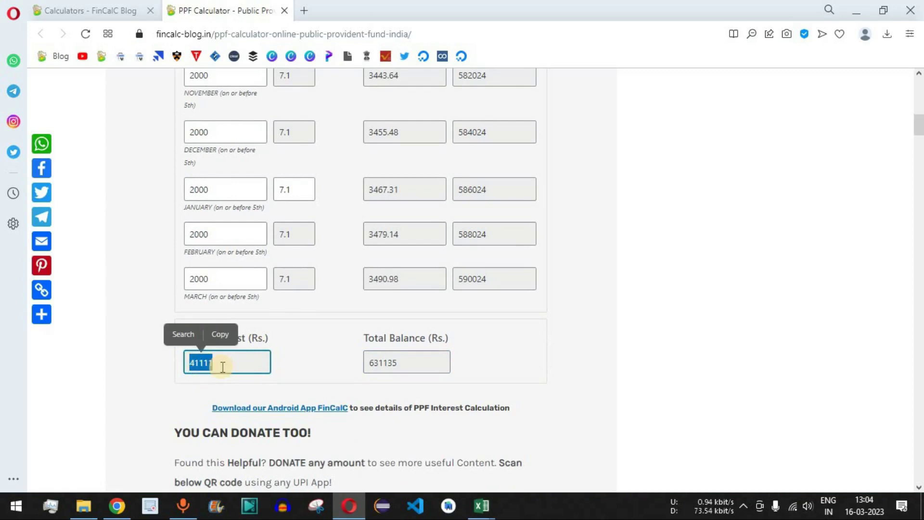
{"action": "left_click", "coordinate": [243, 264]}
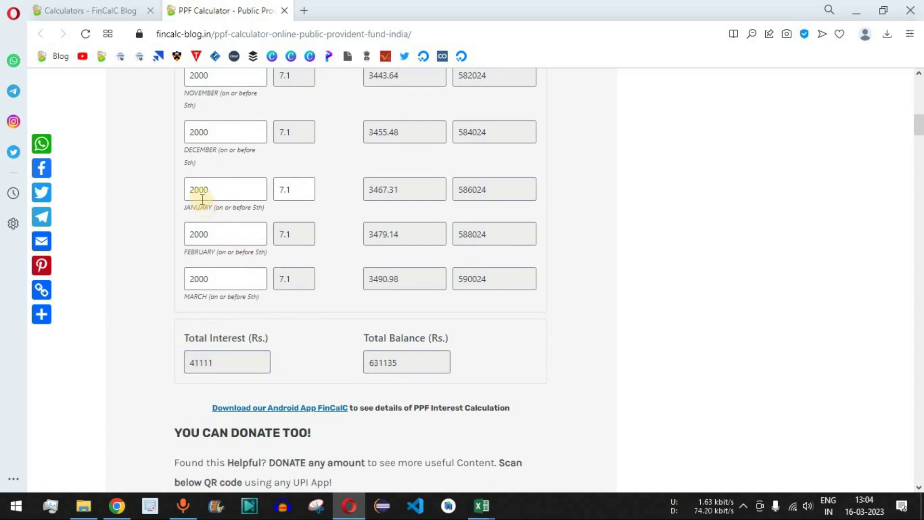
{"action": "left_click_drag", "start_coordinate": [212, 278], "coordinate": [185, 280]}
{"action": "left_click_drag", "start_coordinate": [216, 233], "coordinate": [179, 235]}
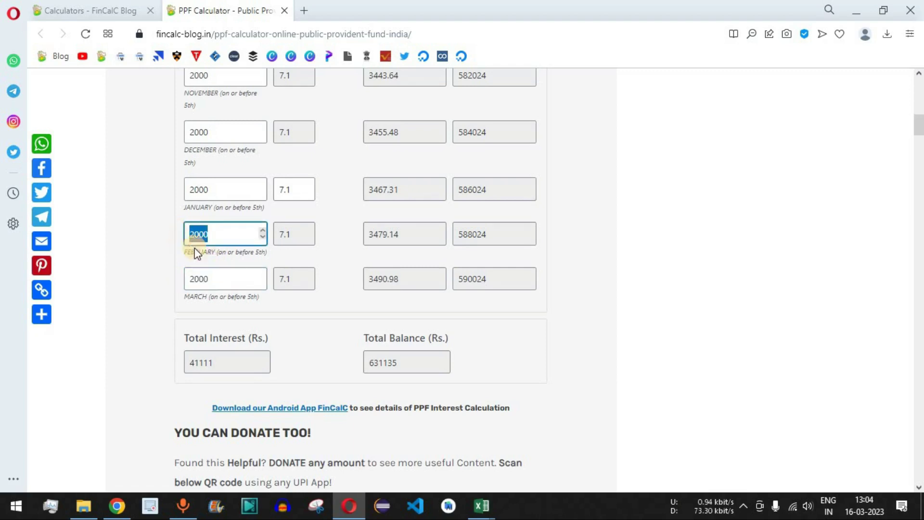
{"action": "left_click_drag", "start_coordinate": [410, 279], "coordinate": [366, 272]}
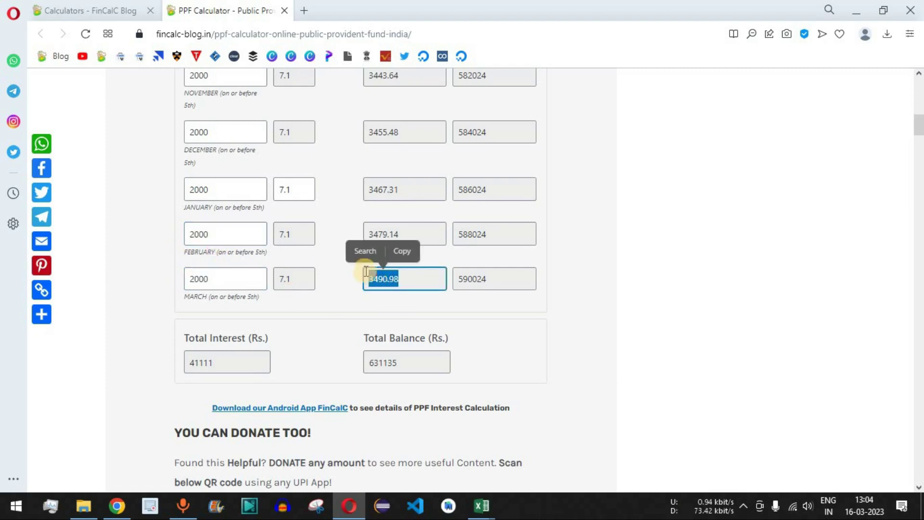
{"action": "left_click", "coordinate": [585, 303]}
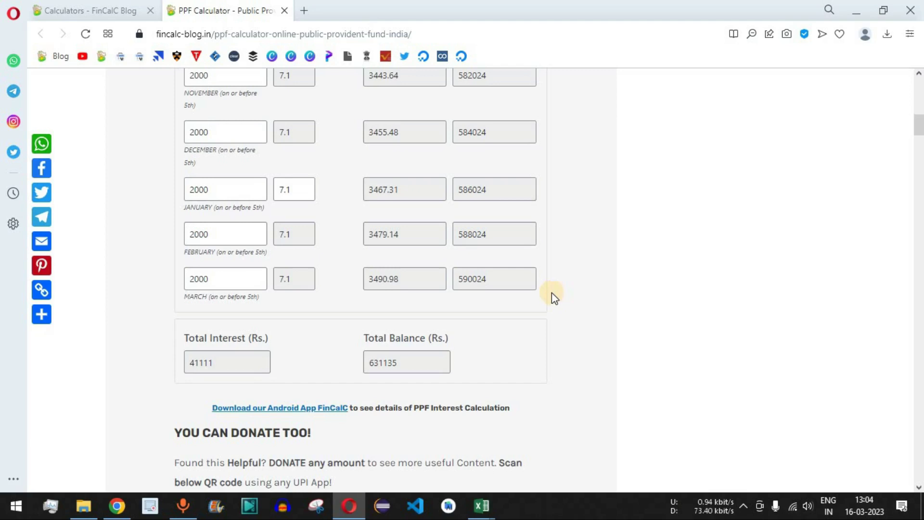
Examine the December and January interest, the November and December deposits, and the October interest rate for year 15
{"action": "scroll", "coordinate": [455, 307], "scroll_direction": "up", "scroll_amount": 1}
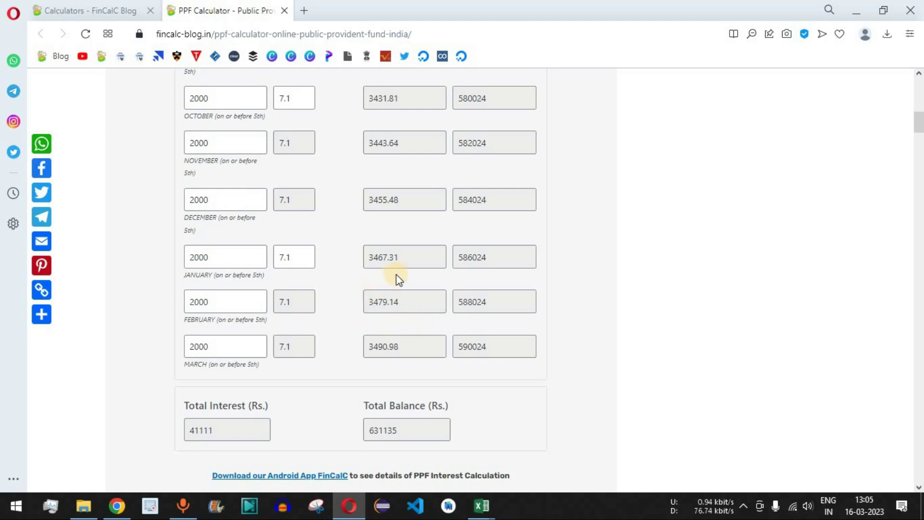
{"action": "double_click", "coordinate": [404, 258]}
{"action": "left_click_drag", "start_coordinate": [405, 198], "coordinate": [365, 197]}
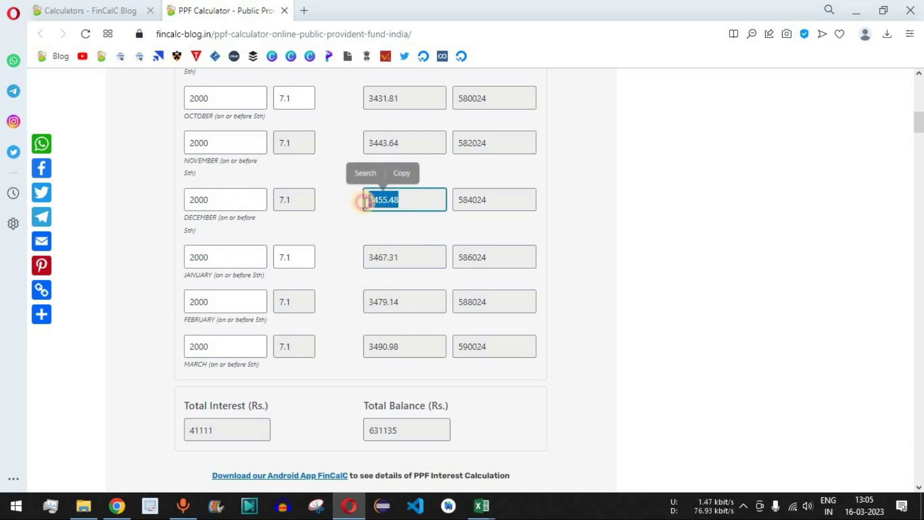
{"action": "left_click_drag", "start_coordinate": [214, 201], "coordinate": [165, 200]}
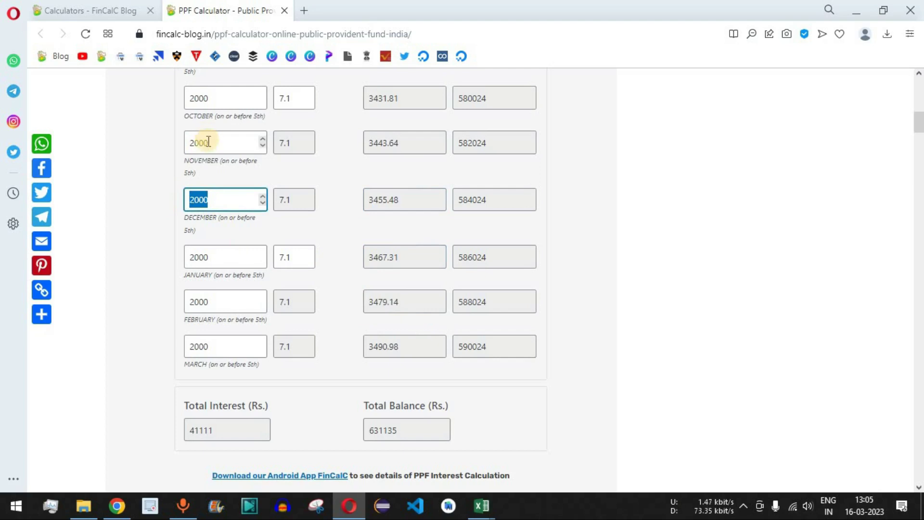
{"action": "left_click_drag", "start_coordinate": [206, 141], "coordinate": [142, 144]}
{"action": "scroll", "coordinate": [289, 257], "scroll_direction": "up", "scroll_amount": 1}
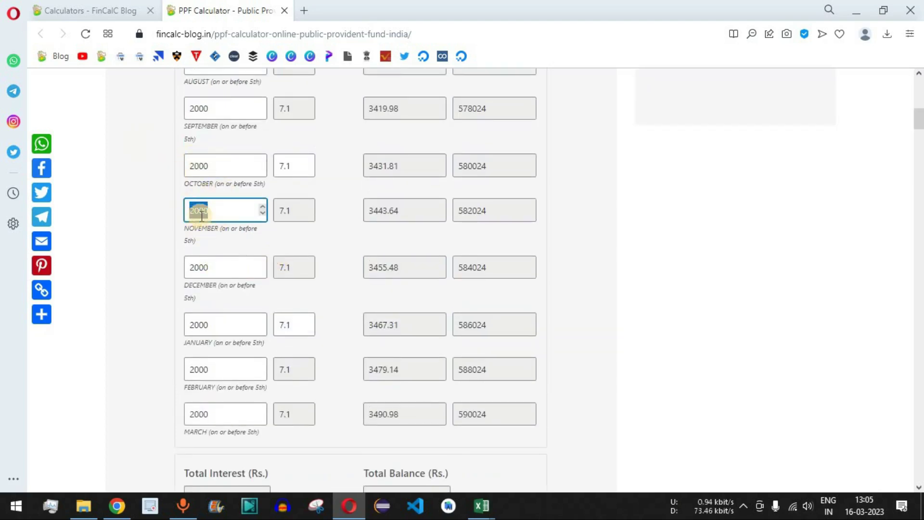
{"action": "left_click_drag", "start_coordinate": [295, 167], "coordinate": [276, 166]}
{"action": "left_click", "coordinate": [338, 244]}
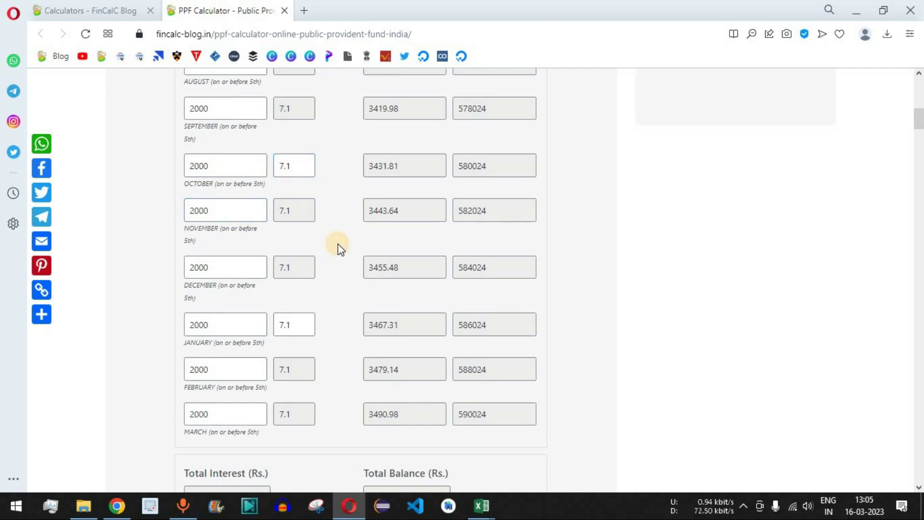
{"action": "scroll", "coordinate": [340, 248], "scroll_direction": "up", "scroll_amount": 3}
{"action": "scroll", "coordinate": [337, 243], "scroll_direction": "down", "scroll_amount": 6}
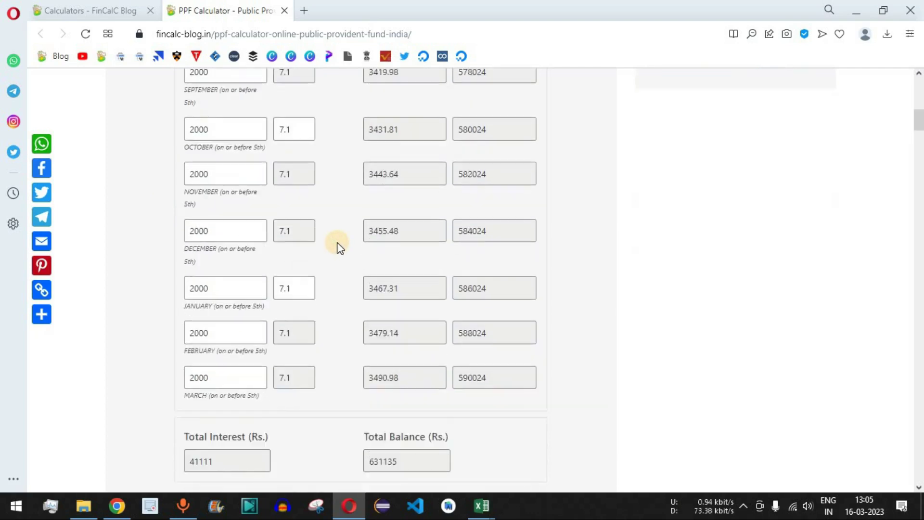
Examine year 15's Total Balance, the March deposit and the January interest rate in the PPF calculator
{"action": "scroll", "coordinate": [339, 246], "scroll_direction": "down", "scroll_amount": 2}
{"action": "double_click", "coordinate": [390, 295]}
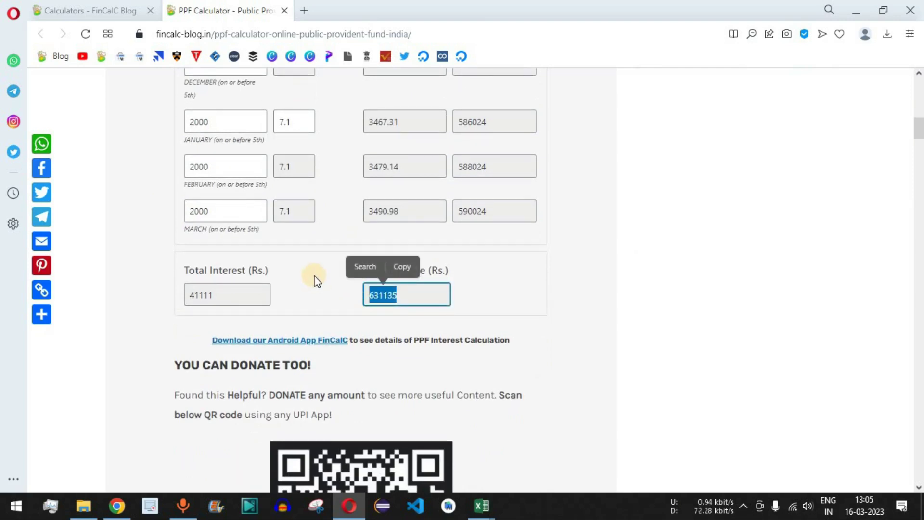
{"action": "left_click", "coordinate": [207, 211]}
{"action": "left_click_drag", "start_coordinate": [208, 211], "coordinate": [187, 209]}
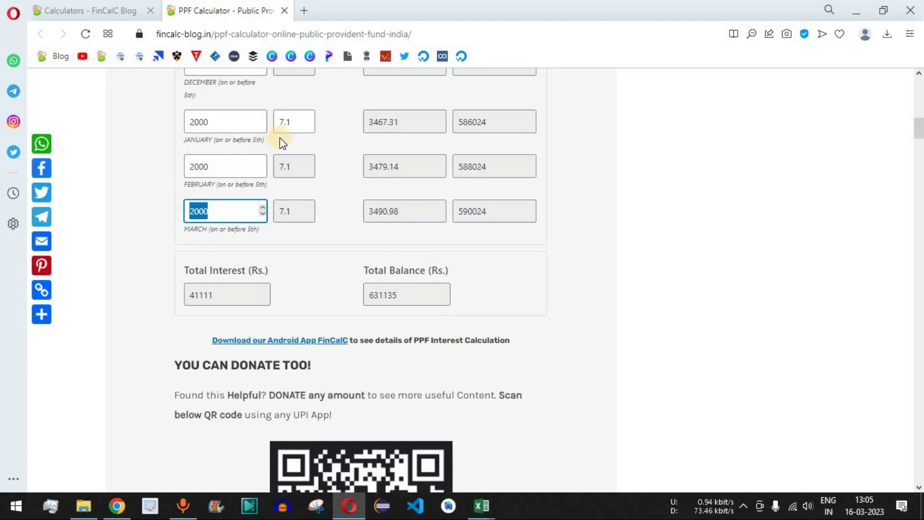
{"action": "left_click_drag", "start_coordinate": [296, 122], "coordinate": [271, 125]}
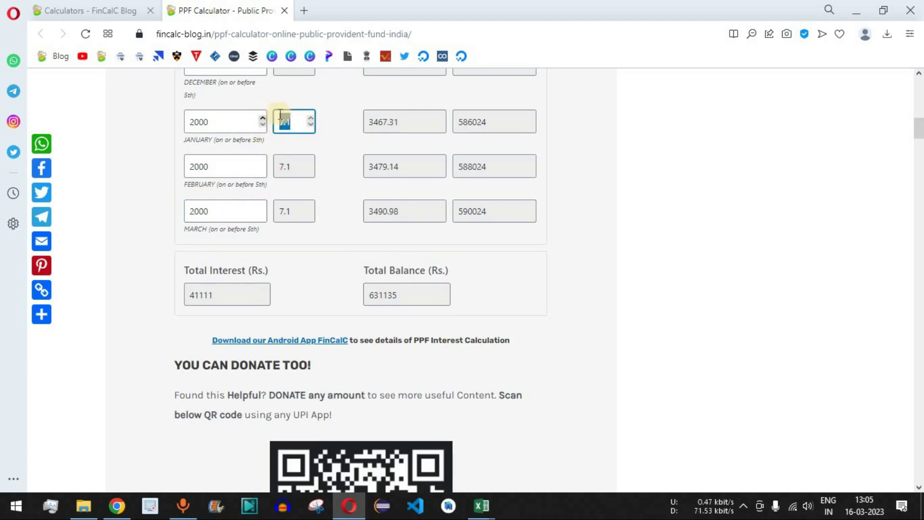
{"action": "scroll", "coordinate": [337, 183], "scroll_direction": "down", "scroll_amount": 1}
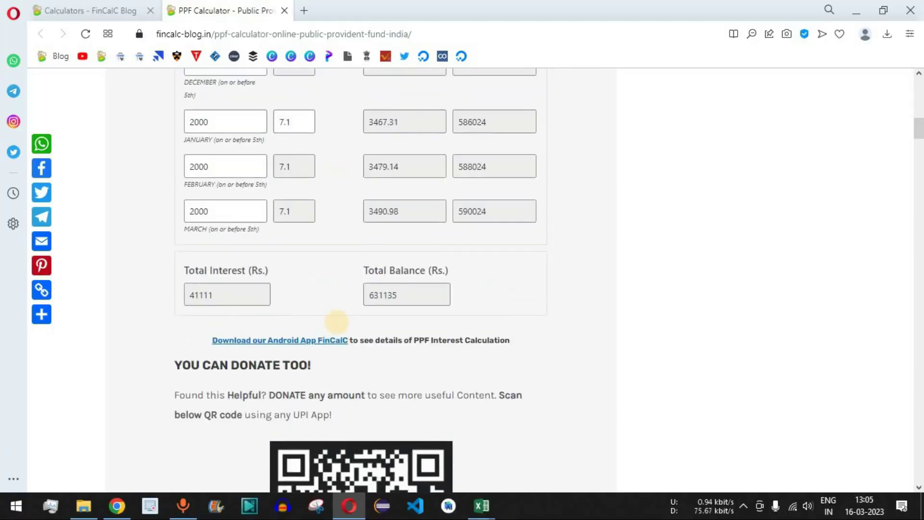
Review the start of the PPF calculator, glance at the Calculators page and examine the April deposit
{"action": "scroll", "coordinate": [337, 320], "scroll_direction": "up", "scroll_amount": 15}
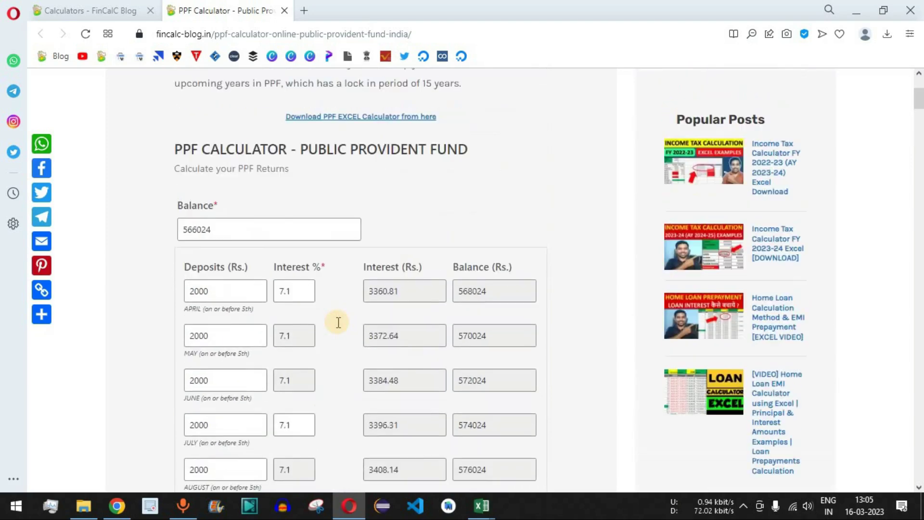
{"action": "scroll", "coordinate": [339, 323], "scroll_direction": "up", "scroll_amount": 1}
{"action": "left_click", "coordinate": [86, 15]}
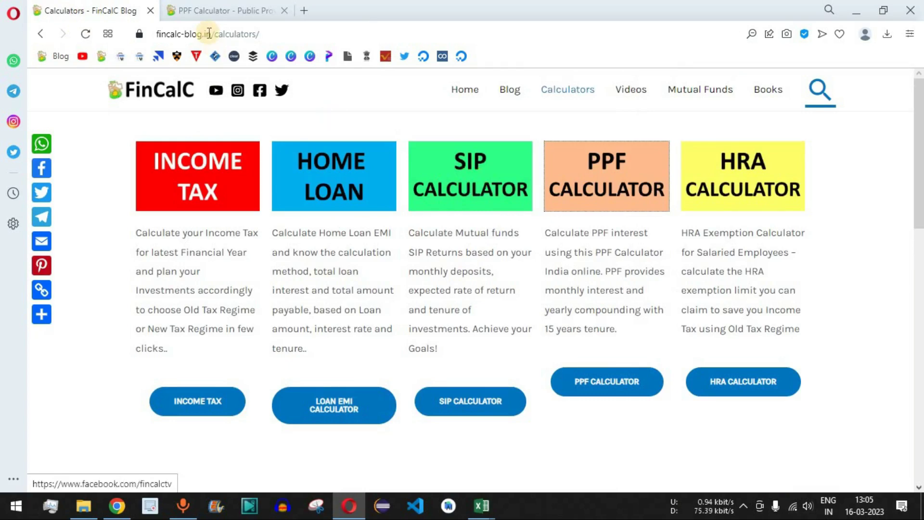
{"action": "left_click", "coordinate": [221, 10]}
{"action": "scroll", "coordinate": [265, 318], "scroll_direction": "down", "scroll_amount": 1}
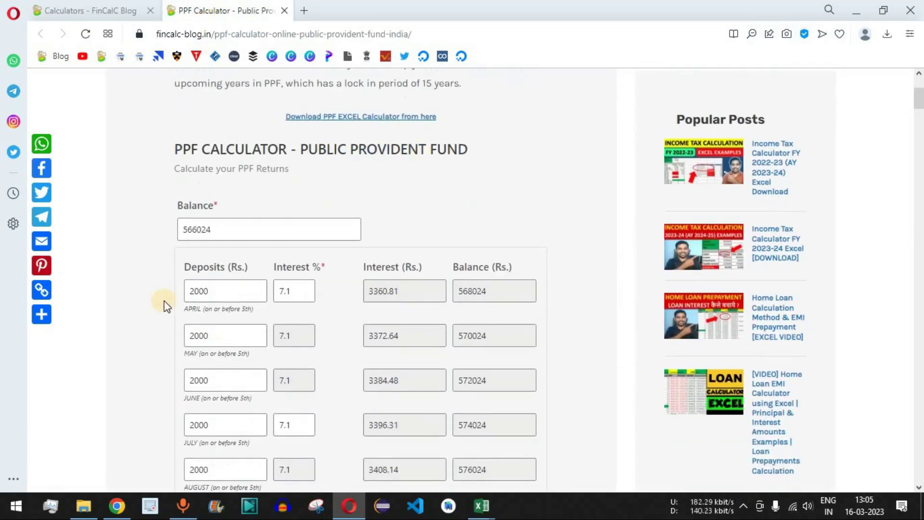
{"action": "double_click", "coordinate": [211, 291]}
Open the Mutual Fund SIP Calculator from the Calculators page and highlight its heading
{"action": "left_click", "coordinate": [96, 12]}
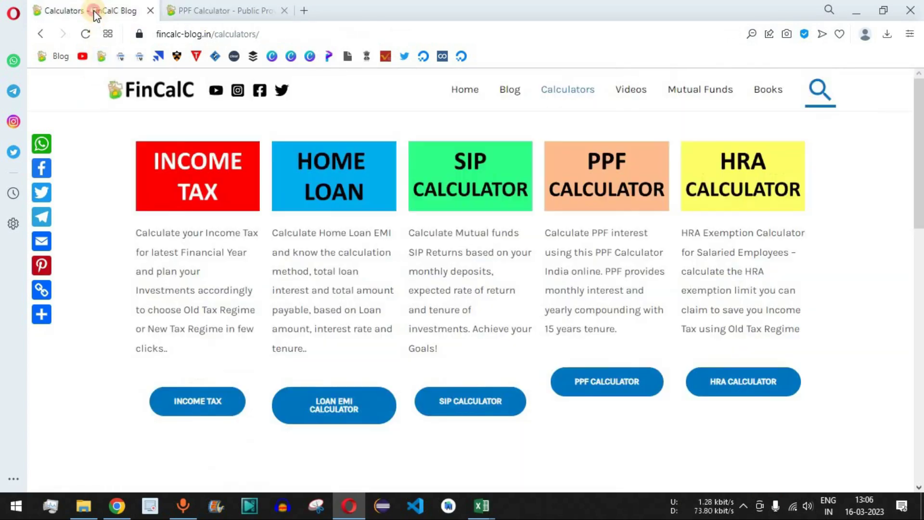
{"action": "left_click", "coordinate": [466, 203]}
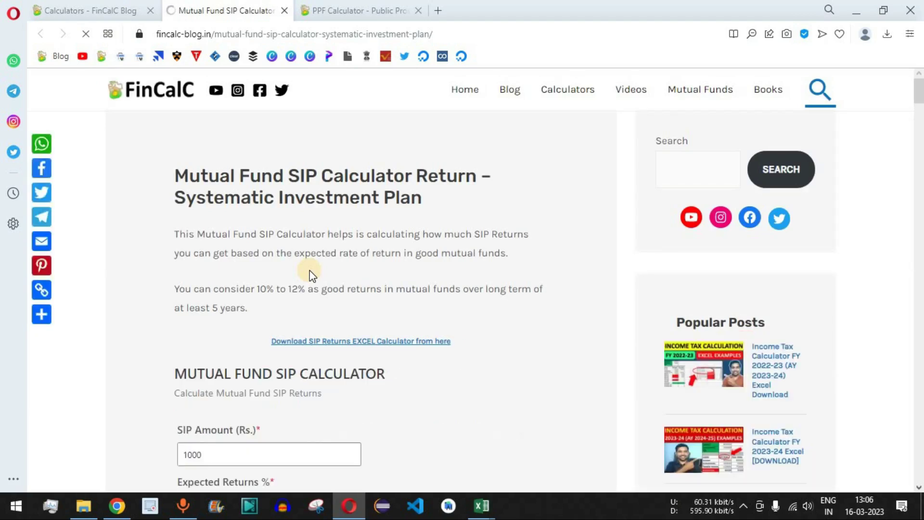
{"action": "left_click", "coordinate": [107, 11]}
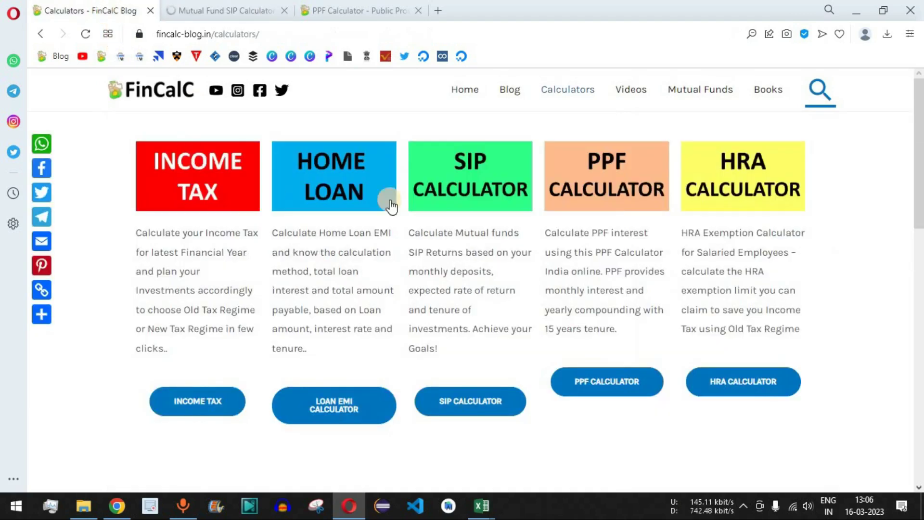
{"action": "left_click", "coordinate": [226, 11]}
{"action": "left_click_drag", "start_coordinate": [220, 175], "coordinate": [413, 180]}
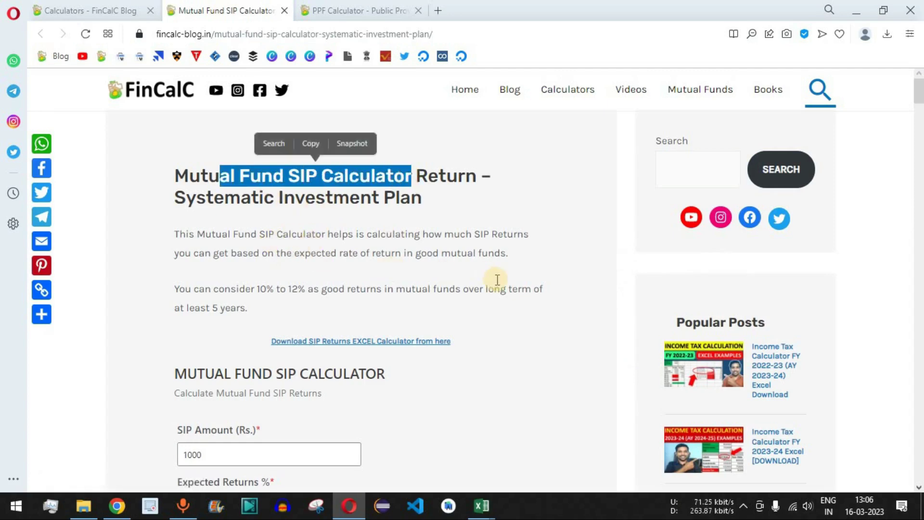
Set the SIP Amount to 2000 and the Expected Returns to 12% in the SIP calculator
{"action": "scroll", "coordinate": [495, 279], "scroll_direction": "down", "scroll_amount": 5}
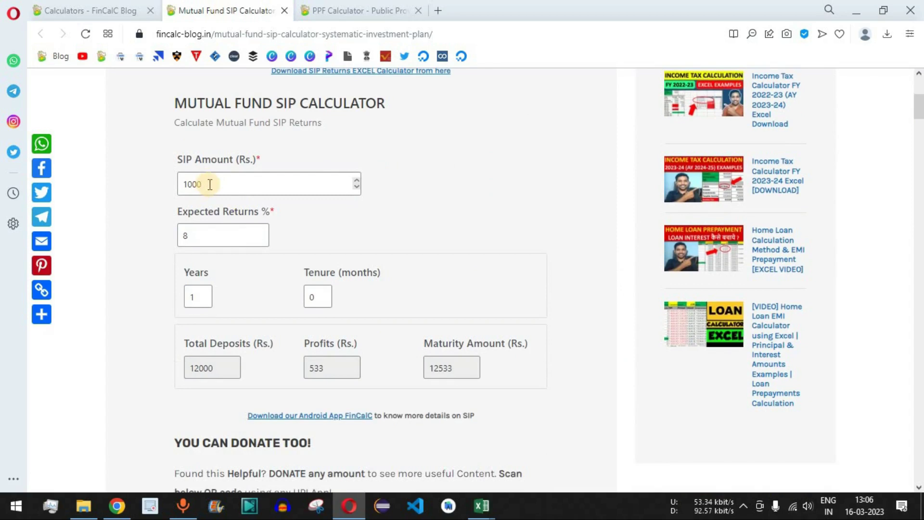
{"action": "double_click", "coordinate": [209, 185]}
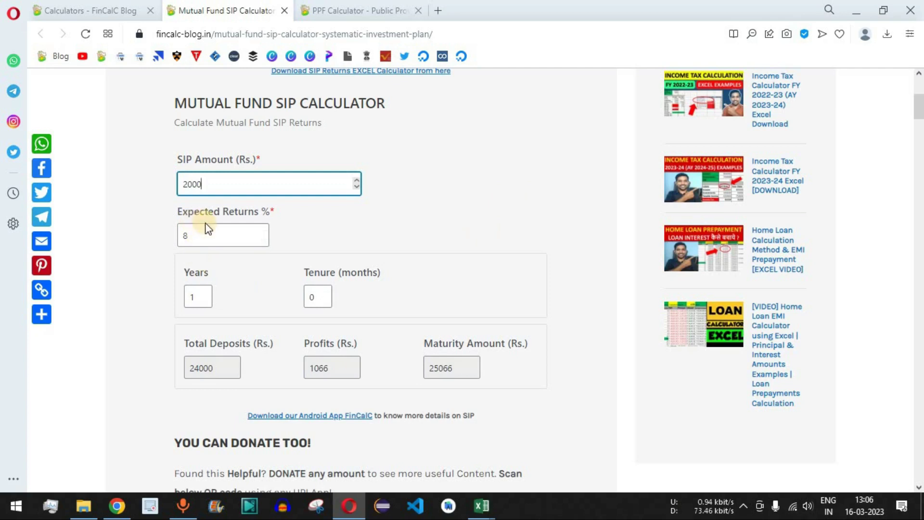
{"action": "double_click", "coordinate": [185, 235]}
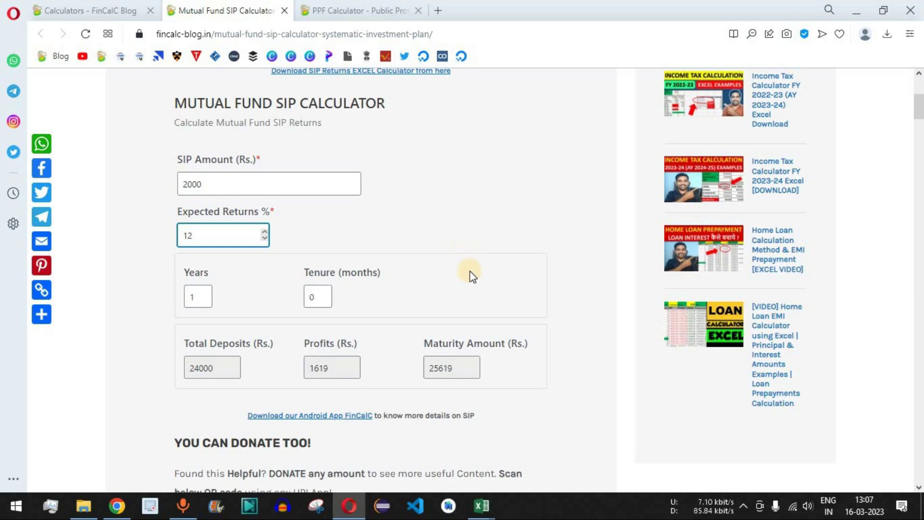
Examine the tenure in years and the resulting Total Deposits, Profits and Maturity Amount
{"action": "left_click_drag", "start_coordinate": [195, 296], "coordinate": [181, 299]}
{"action": "left_click_drag", "start_coordinate": [211, 368], "coordinate": [183, 368]}
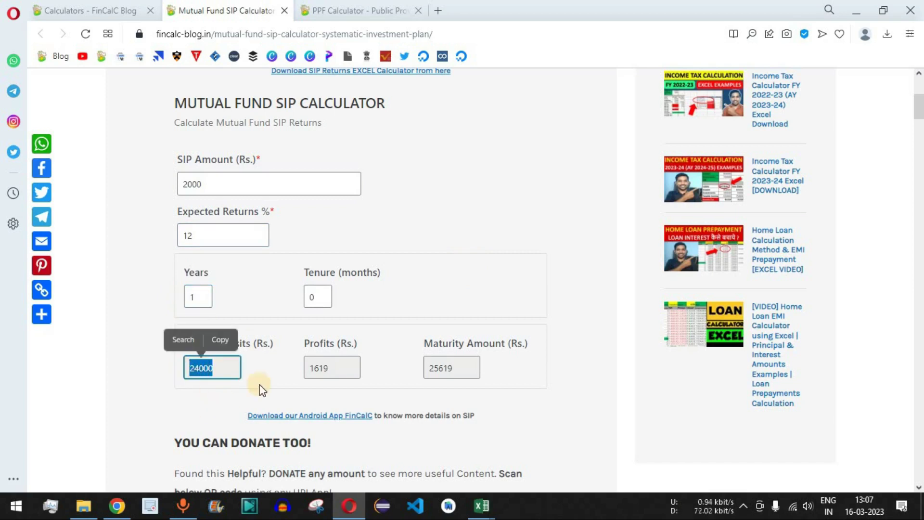
{"action": "left_click", "coordinate": [327, 369]}
{"action": "left_click_drag", "start_coordinate": [333, 373], "coordinate": [308, 368]}
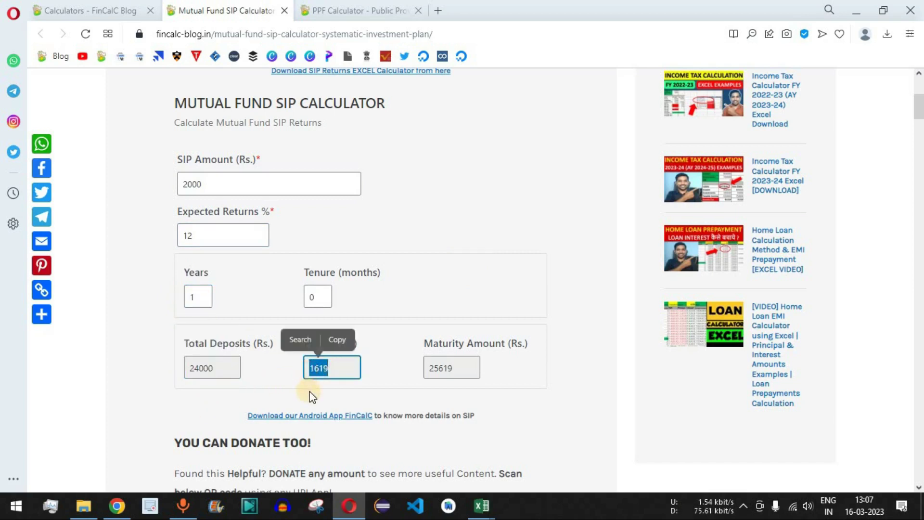
{"action": "left_click", "coordinate": [450, 368]}
{"action": "mouse_move", "coordinate": [449, 367]}
{"action": "left_mouse_down"}
{"action": "mouse_move", "coordinate": [433, 388]}
{"action": "mouse_move", "coordinate": [432, 376]}
{"action": "mouse_move", "coordinate": [452, 374]}
{"action": "left_mouse_up"}
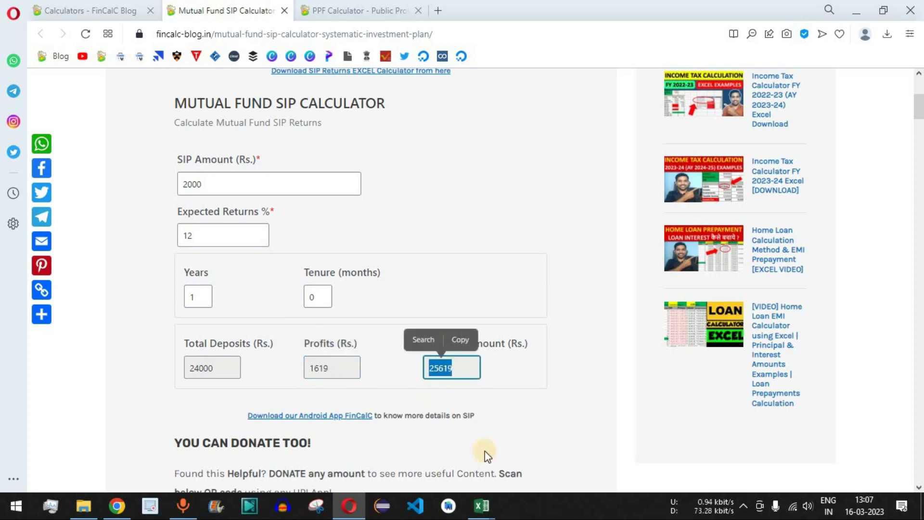
Switch to Excel, set the SIP Amount in B1 of the Mutual Fund SIP Returns sheet to 2000, and review the Total Deposits column
{"action": "mouse_move", "coordinate": [481, 506]}
{"action": "left_click", "coordinate": [427, 453]}
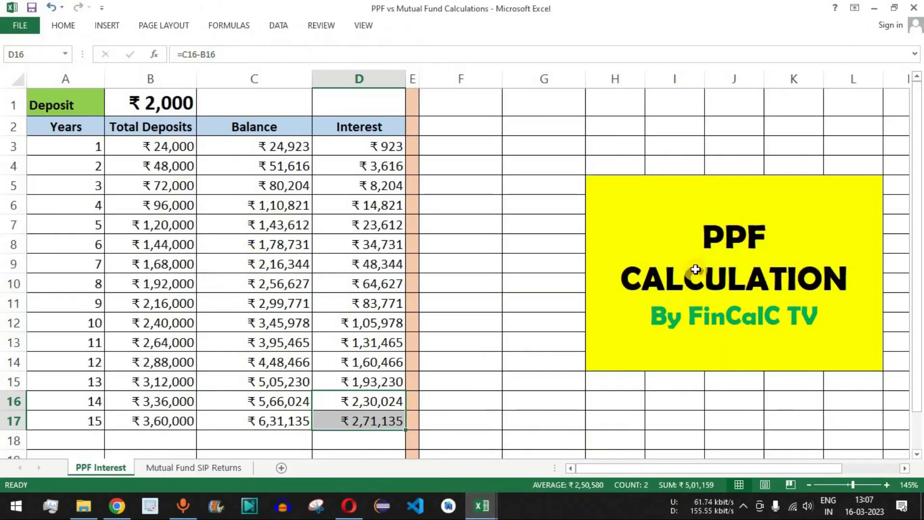
{"action": "left_click", "coordinate": [205, 468]}
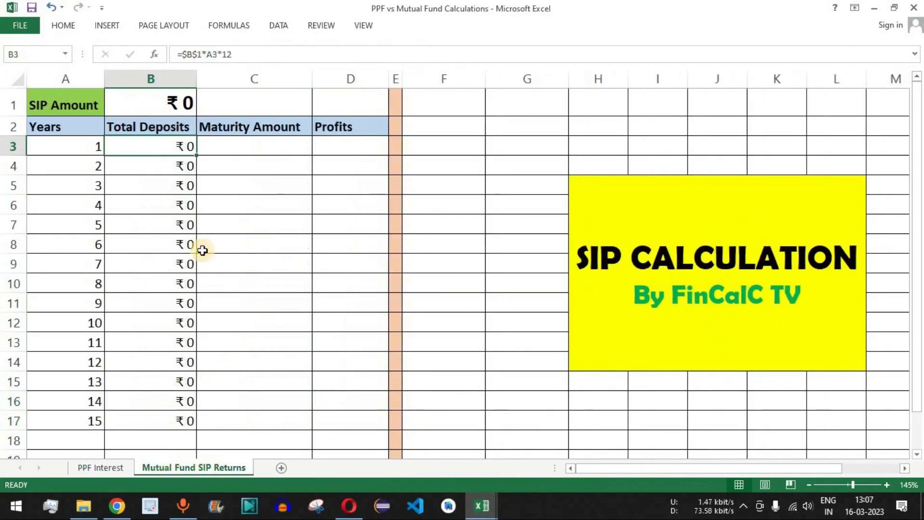
{"action": "left_click", "coordinate": [166, 102]}
{"action": "type", "text": "2000"}
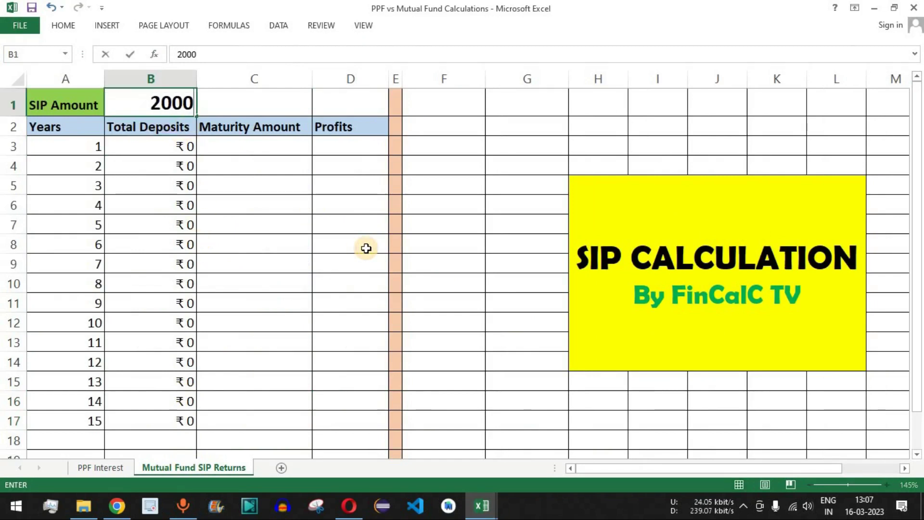
{"action": "key", "text": "Return"}
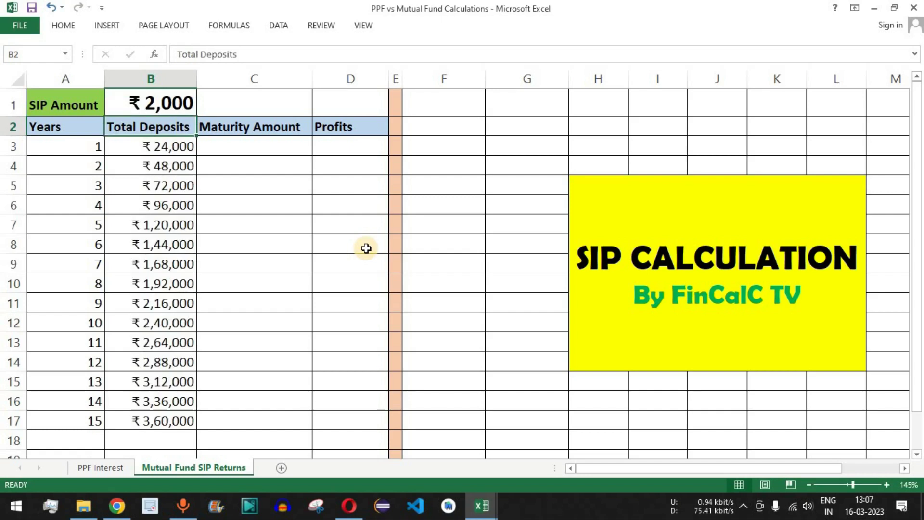
{"action": "left_click_drag", "start_coordinate": [159, 148], "coordinate": [176, 418]}
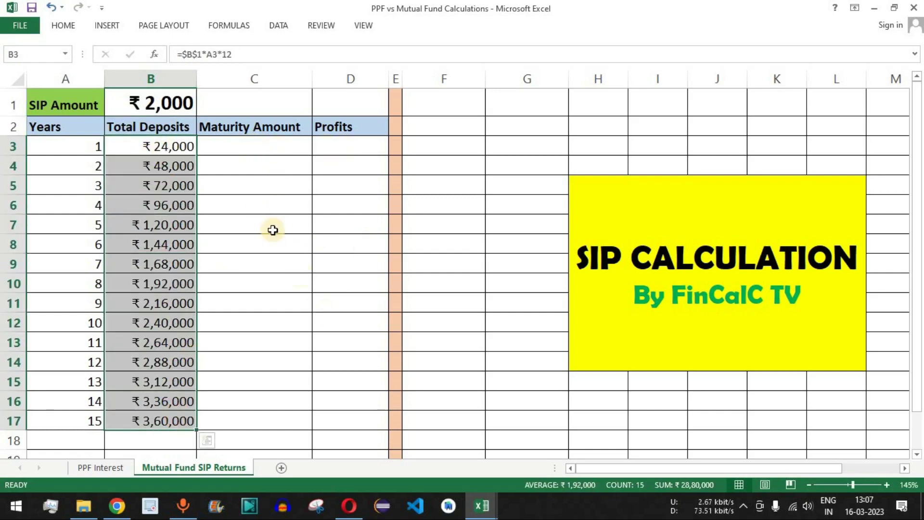
Copy the year 1 Maturity Amount, 25619, from the browser's SIP calculator into cell C3 of the Excel sheet
{"action": "left_click", "coordinate": [270, 144]}
{"action": "key", "text": "alt+Tab"}
{"action": "double_click", "coordinate": [463, 368]}
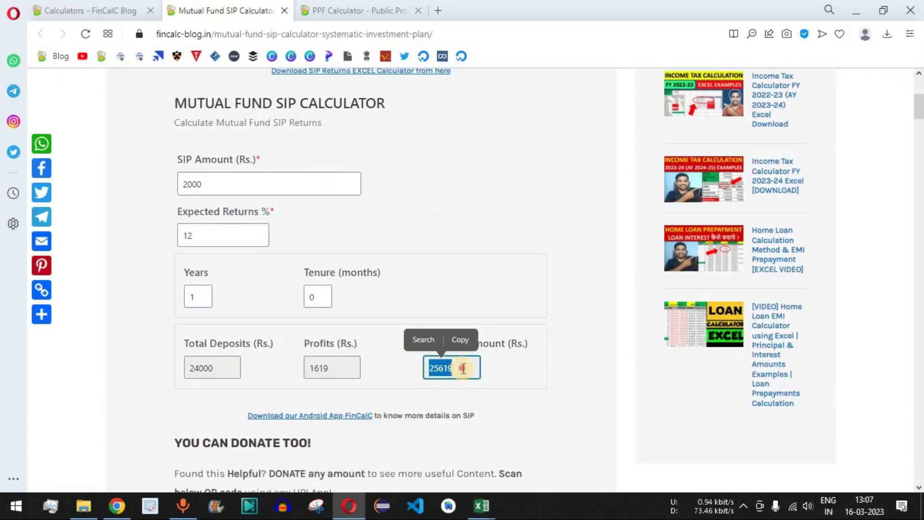
{"action": "key", "text": "alt+Tab"}
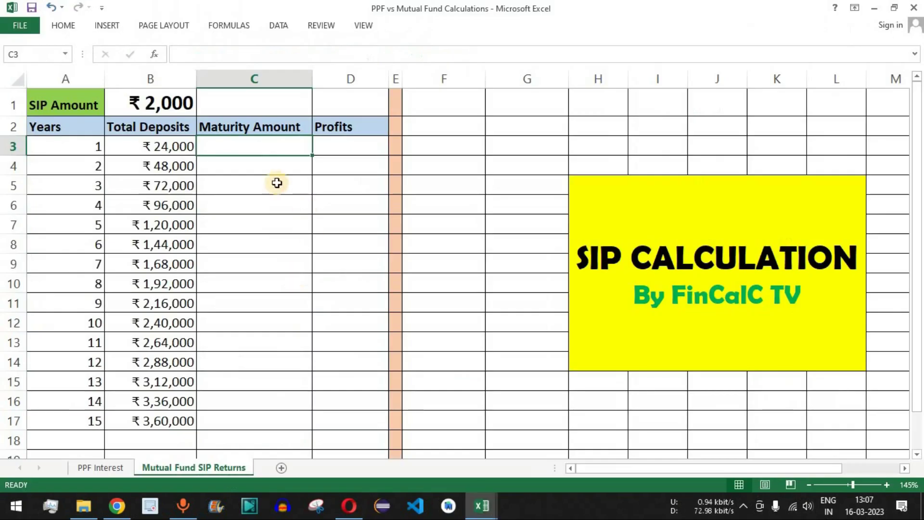
{"action": "key", "text": "ctrl+v"}
Enter the formula =C3-B3 in D3 to calculate the year 1 Profits
{"action": "left_click", "coordinate": [346, 145]}
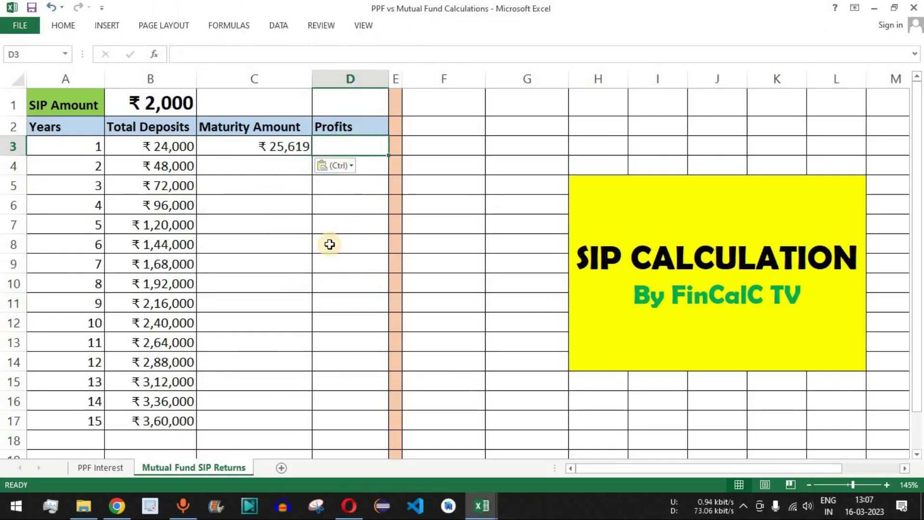
{"action": "type", "text": "="}
{"action": "key", "text": "Left"}
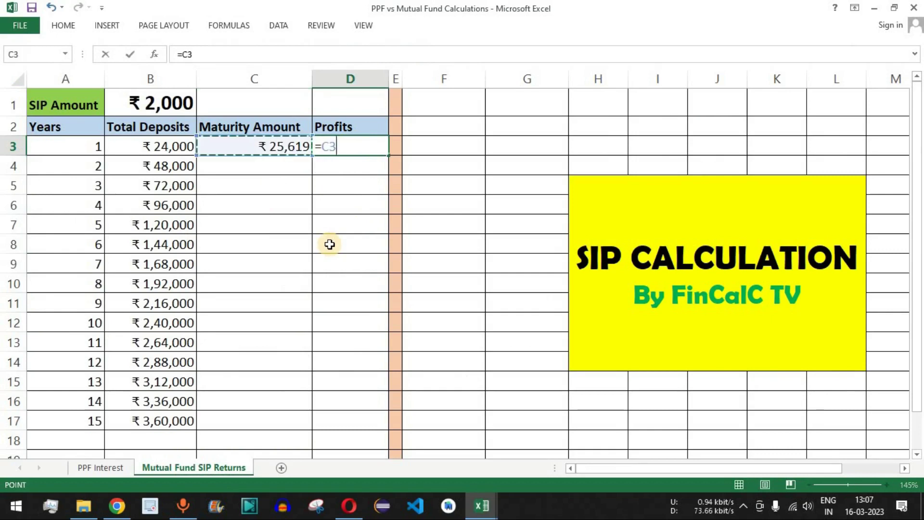
{"action": "type", "text": "-"}
{"action": "key", "text": "Left"}
{"action": "key", "text": "Left"}
{"action": "key", "text": "Return"}
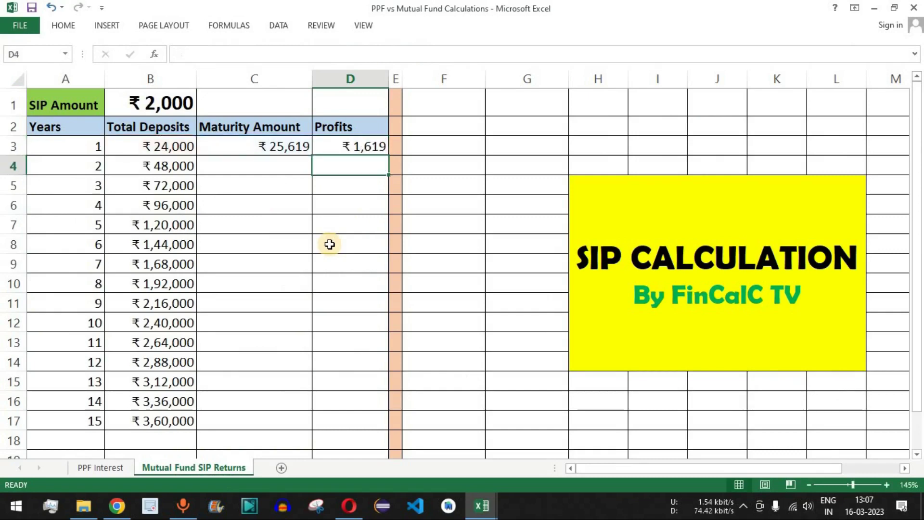
{"action": "left_click", "coordinate": [362, 151]}
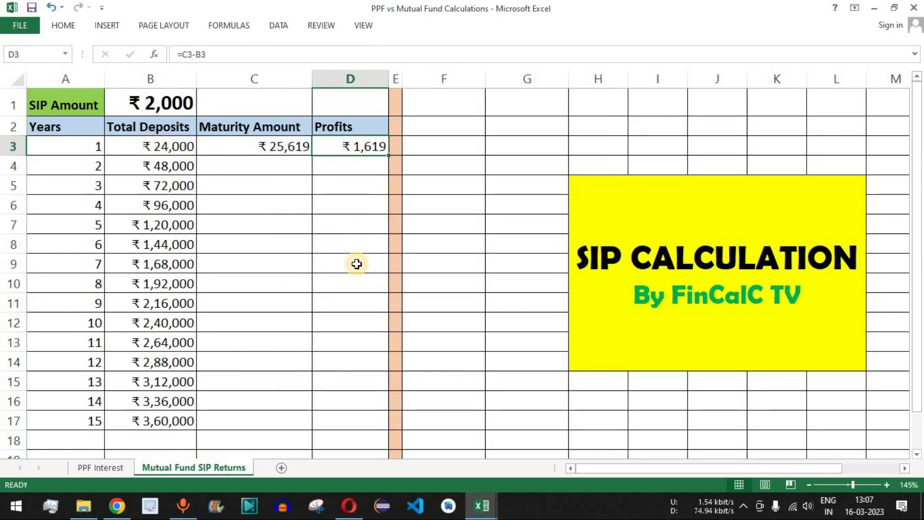
Select C4 for the year 2 amount, switch to the browser's SIP calculator, set Years to 2 and check the SIP Amount and Total Deposits
{"action": "left_click", "coordinate": [272, 173]}
{"action": "key", "text": "alt+Tab"}
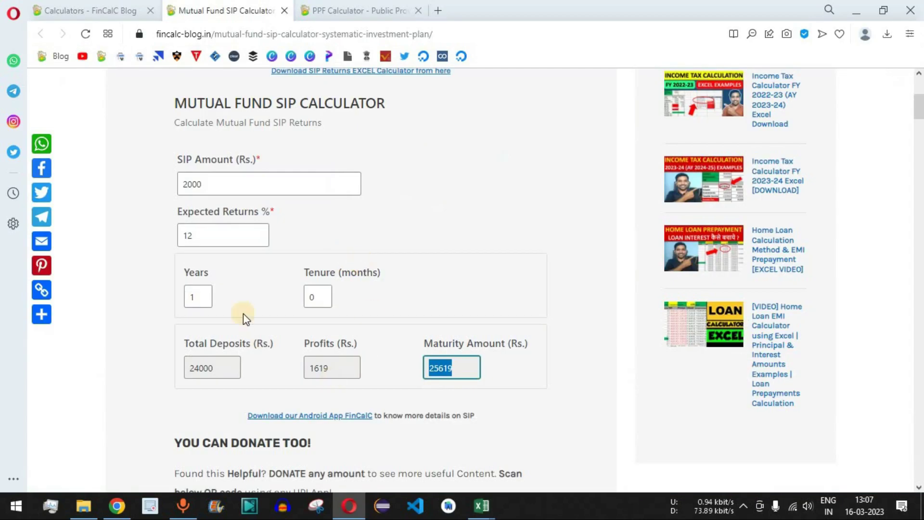
{"action": "left_click", "coordinate": [208, 294]}
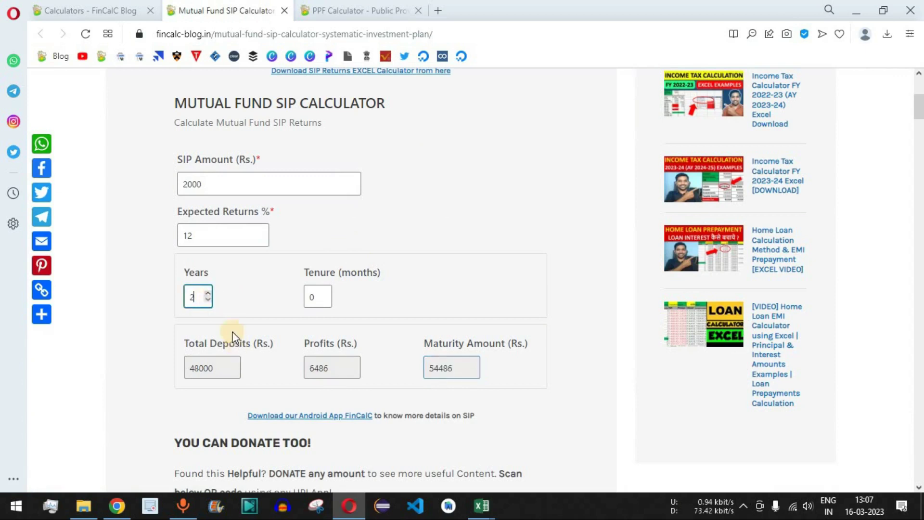
{"action": "left_click_drag", "start_coordinate": [205, 185], "coordinate": [174, 186]}
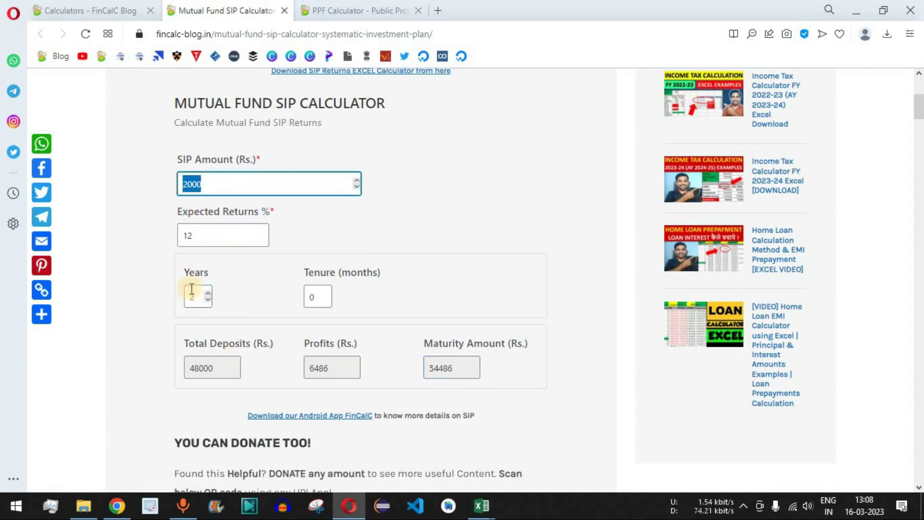
{"action": "left_click_drag", "start_coordinate": [217, 371], "coordinate": [196, 368]}
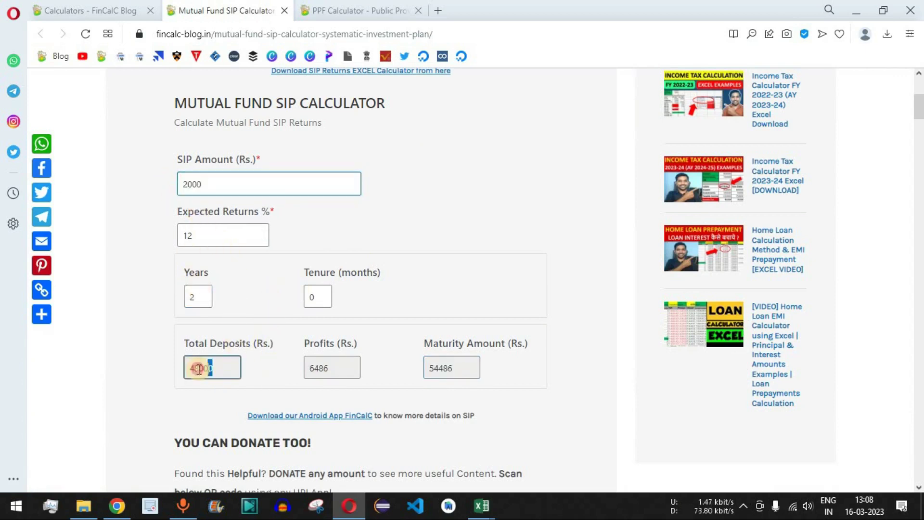
Copy the year 2 Maturity Amount, 54486, from the SIP calculator into cell C4 of the Excel sheet
{"action": "left_click_drag", "start_coordinate": [466, 371], "coordinate": [398, 368]}
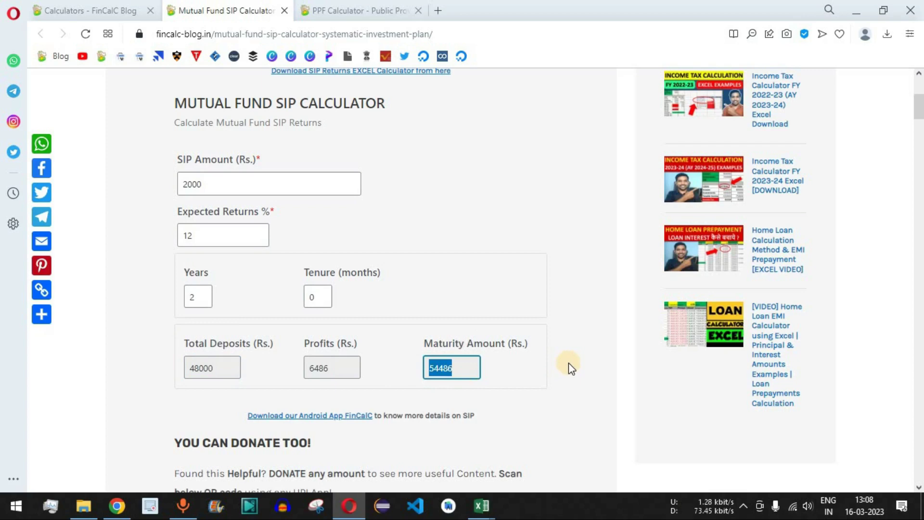
{"action": "key", "text": "alt+Tab"}
{"action": "key", "text": "ctrl+v"}
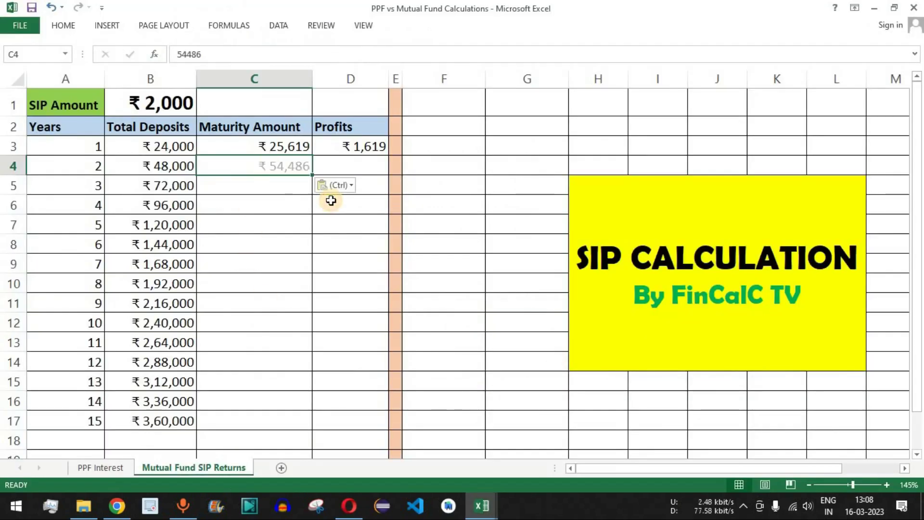
Fill the Profits formula from D3 down to D4 for year 2 and select D4
{"action": "left_click", "coordinate": [360, 147]}
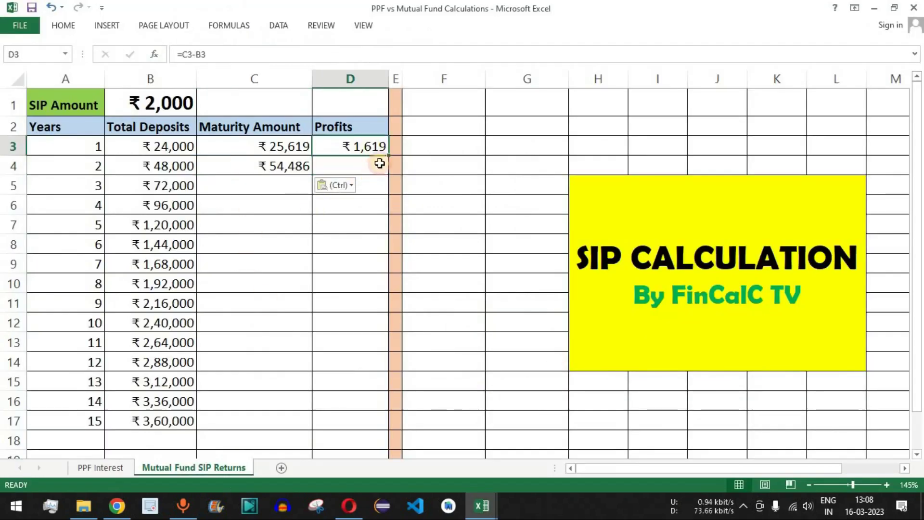
{"action": "left_click_drag", "start_coordinate": [391, 158], "coordinate": [388, 169]}
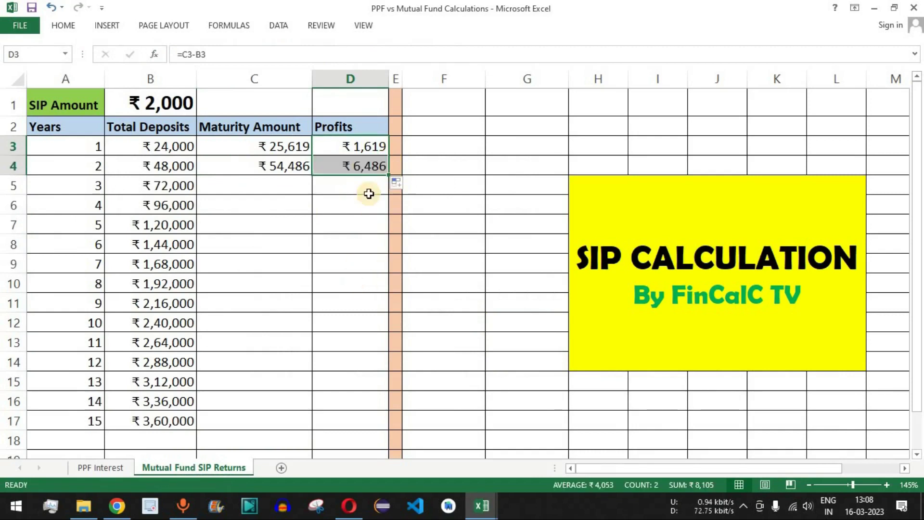
{"action": "left_click", "coordinate": [366, 168]}
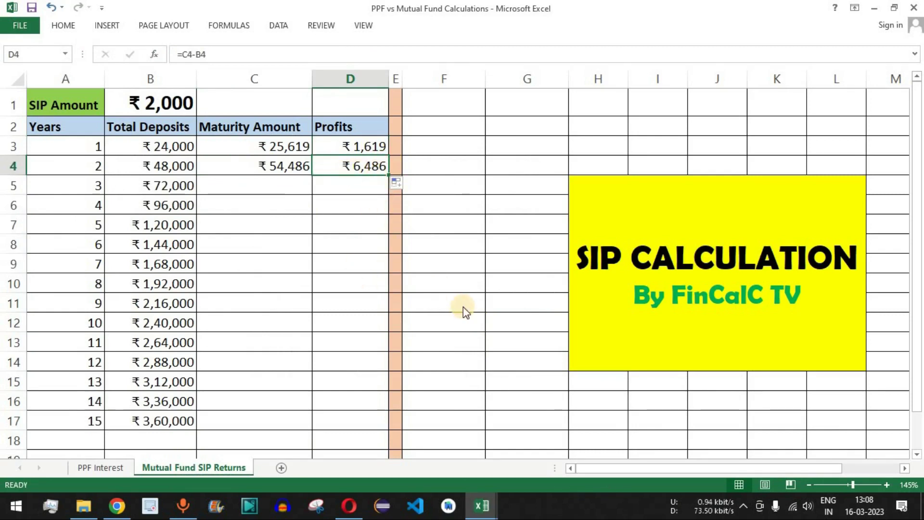
Check the year 2 Profits in the browser's SIP calculator, and review Total Deposits in B3:B17 and the SIP Amount in B1 in Excel
{"action": "key", "text": "alt+Tab"}
{"action": "left_click_drag", "start_coordinate": [330, 367], "coordinate": [310, 367]}
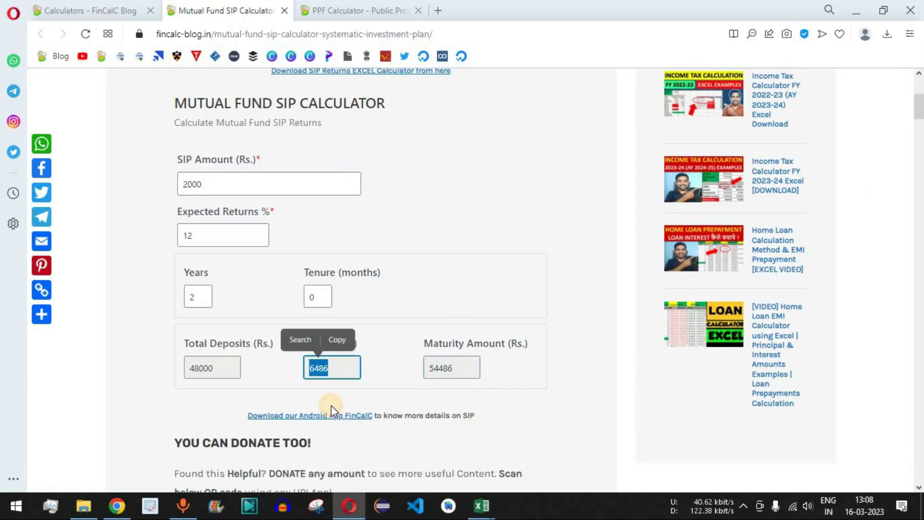
{"action": "key", "text": "alt+Tab"}
{"action": "left_click_drag", "start_coordinate": [169, 150], "coordinate": [183, 421]}
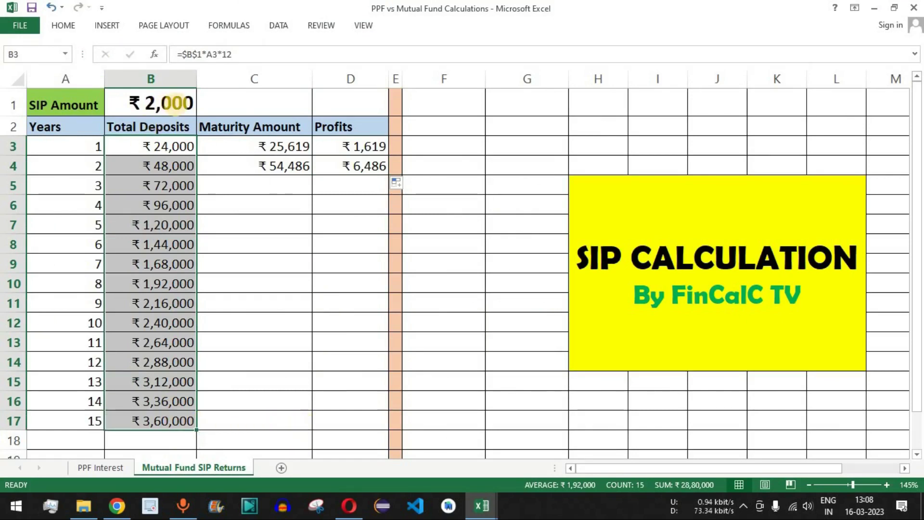
{"action": "left_click", "coordinate": [176, 104]}
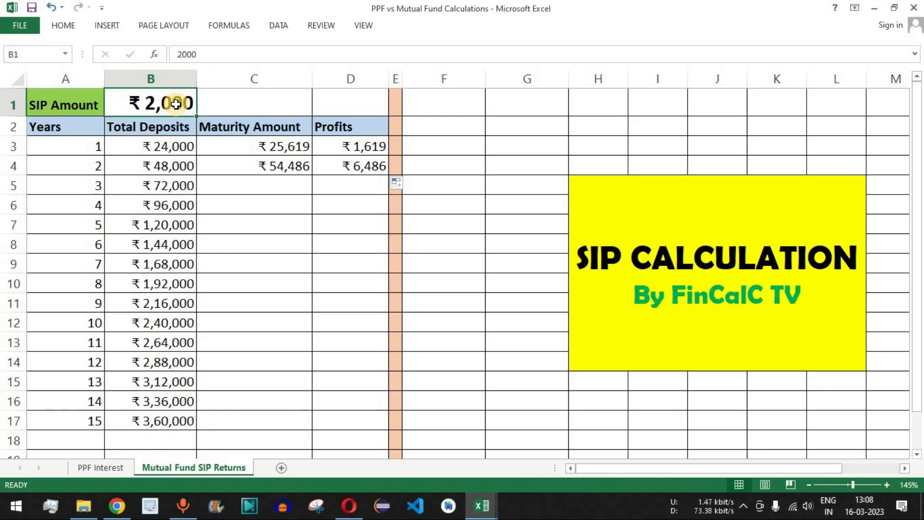
Check the Expected Returns % in the browser's SIP calculator and return to Excel to mark the cells for years 3 to 15
{"action": "key", "text": "alt+Tab"}
{"action": "double_click", "coordinate": [188, 236]}
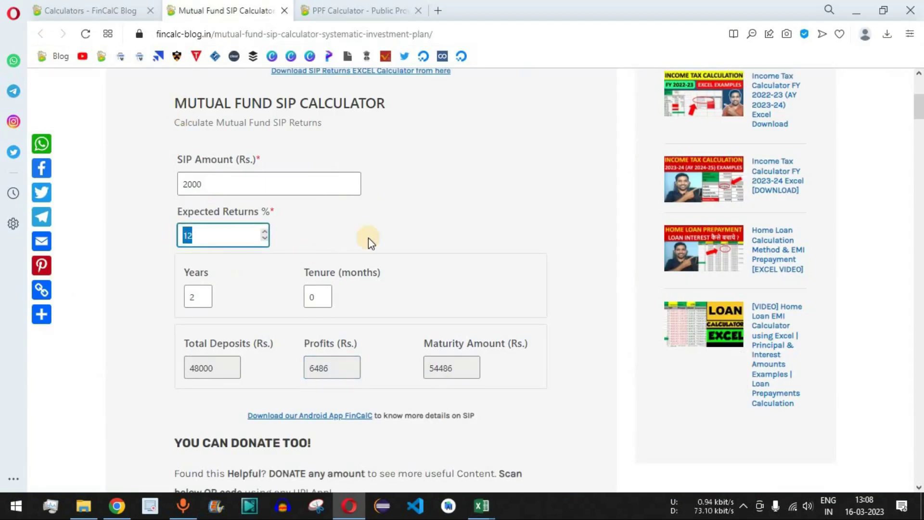
{"action": "key", "text": "alt+Tab"}
{"action": "left_click_drag", "start_coordinate": [279, 190], "coordinate": [332, 420]}
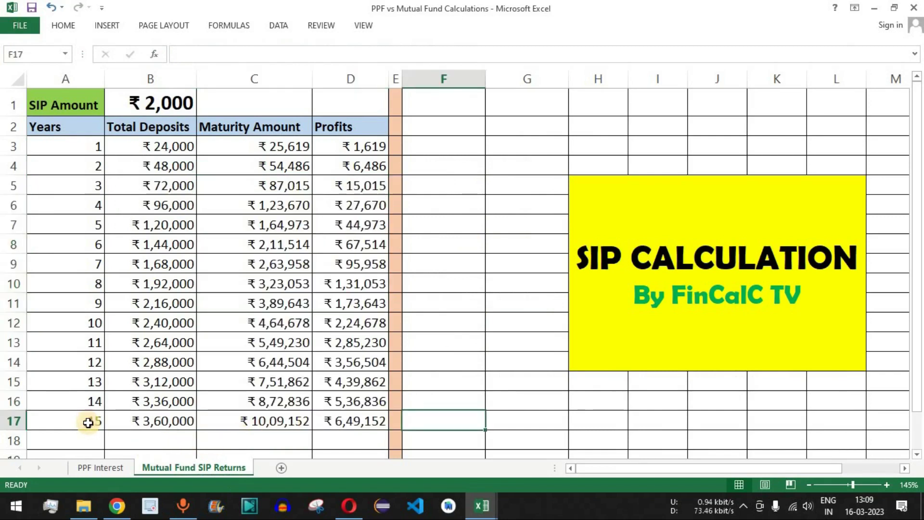
Examine the year 15 Total Deposits, Maturity Amount and Profits in row 17 of the SIP sheet
{"action": "left_click_drag", "start_coordinate": [88, 422], "coordinate": [179, 433]}
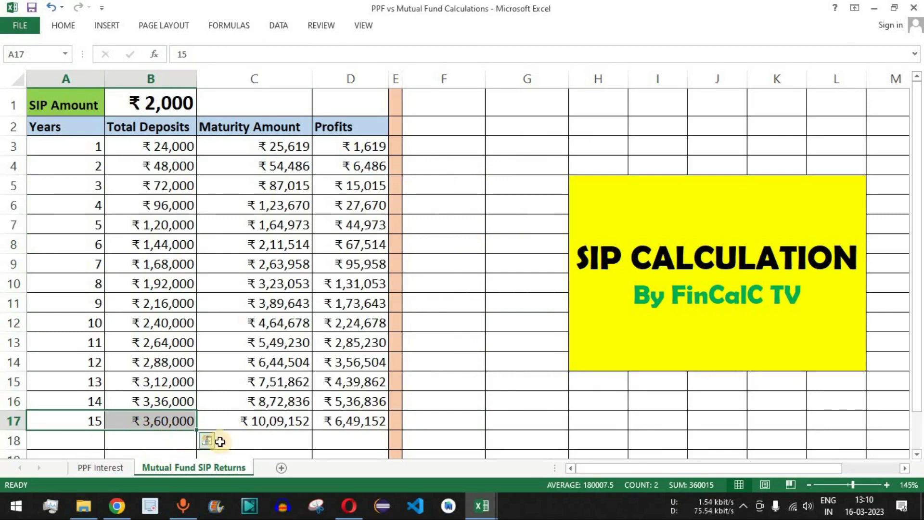
{"action": "left_click", "coordinate": [279, 421]}
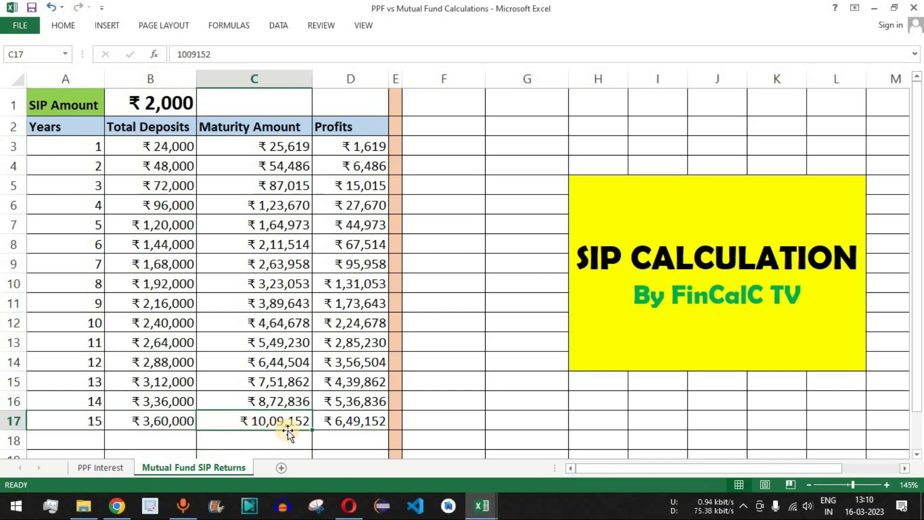
{"action": "left_click", "coordinate": [364, 423]}
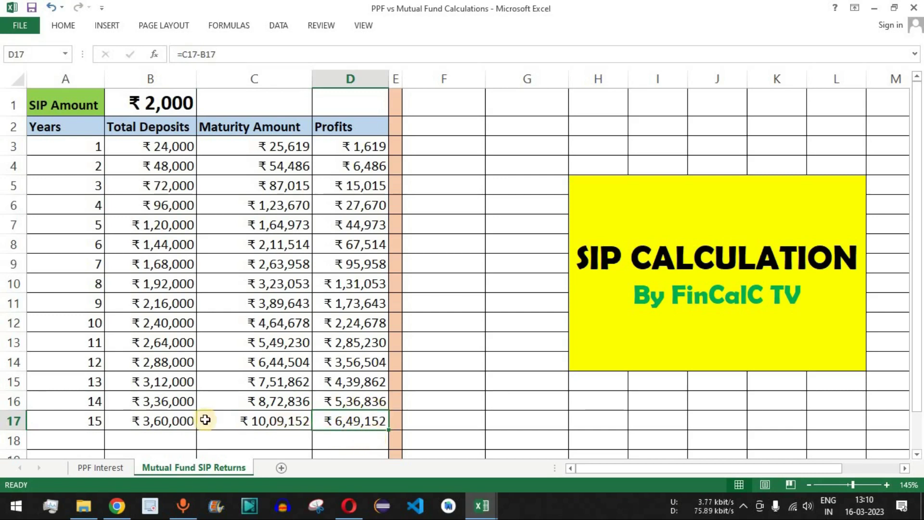
Compare the year 15 Interest on the PPF Interest sheet with the year 15 Profits on the Mutual Fund SIP Returns sheet
{"action": "left_click", "coordinate": [109, 466]}
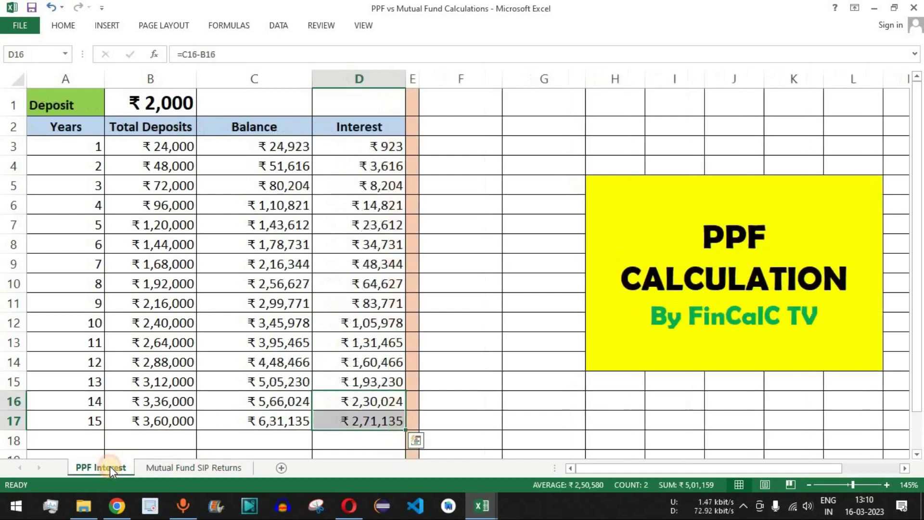
{"action": "left_click", "coordinate": [355, 422]}
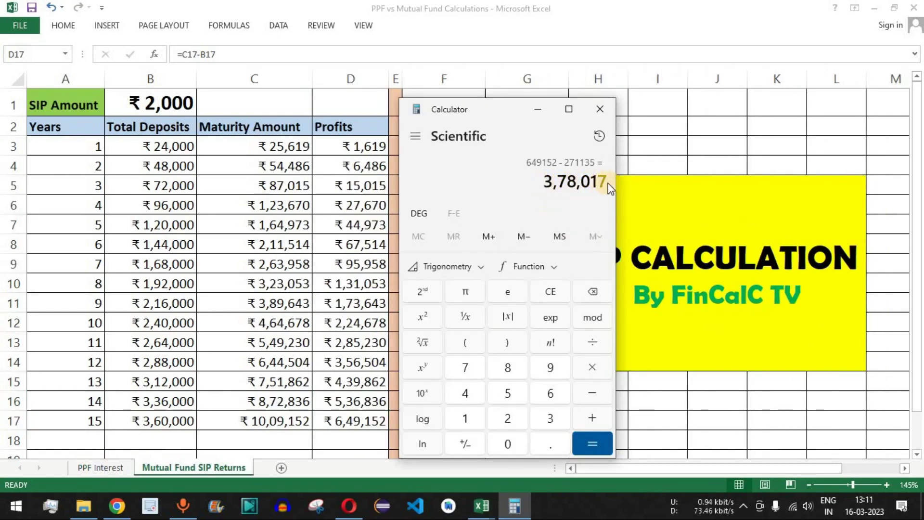
{"action": "left_click", "coordinate": [374, 419]}
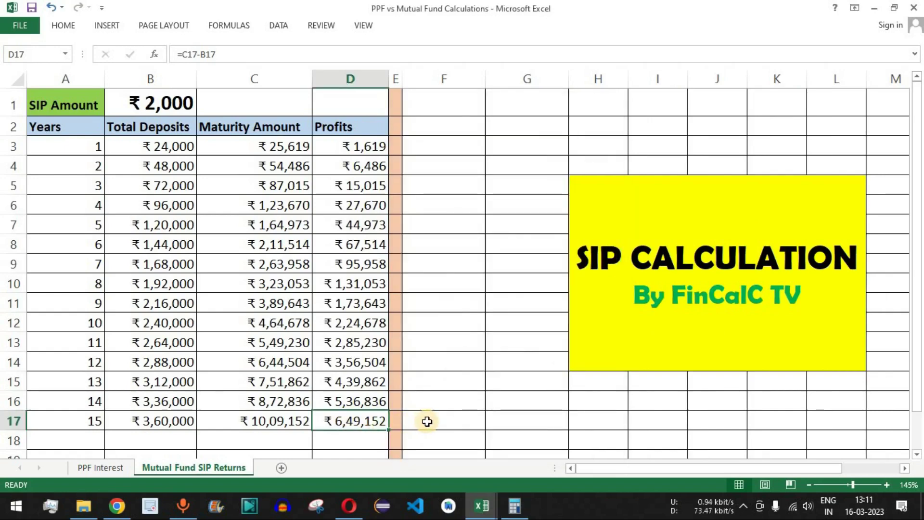
Switch to the browser's Mutual Fund SIP Calculator and review its heading and Expected Returns %
{"action": "left_click", "coordinate": [349, 506]}
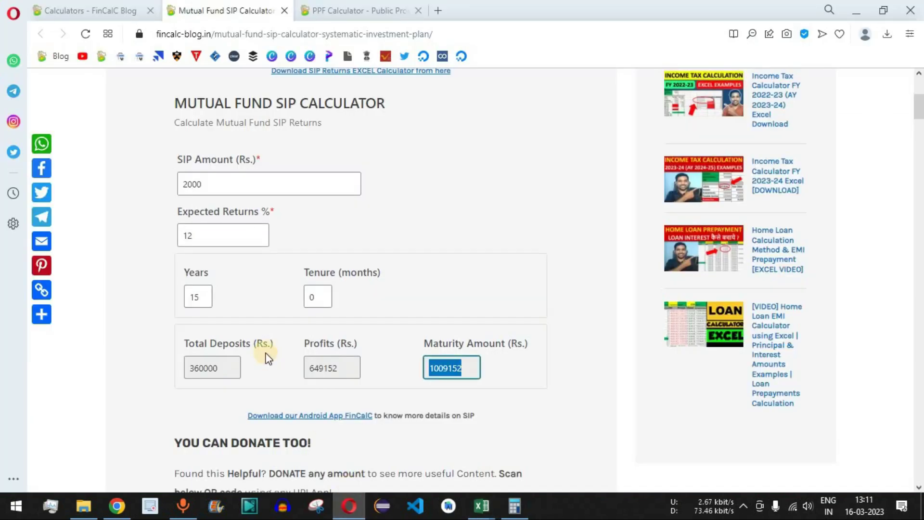
{"action": "double_click", "coordinate": [197, 236]}
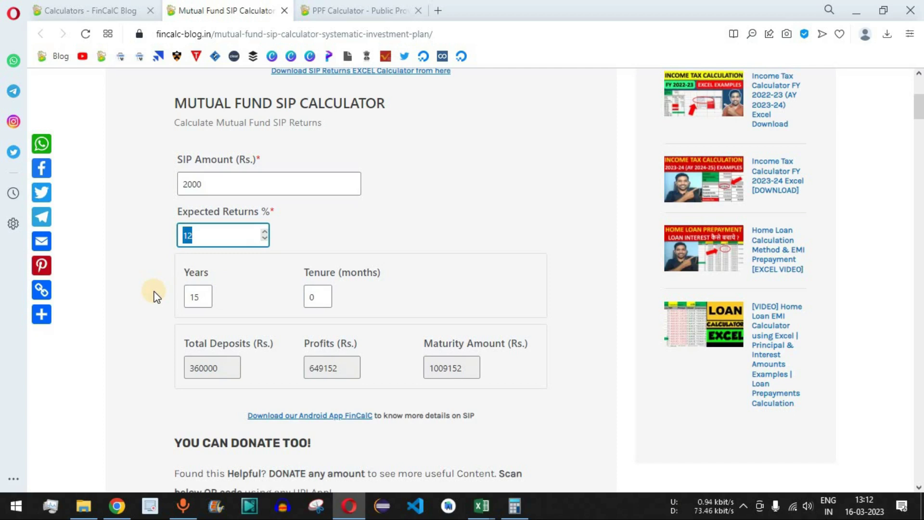
{"action": "left_click", "coordinate": [482, 206]}
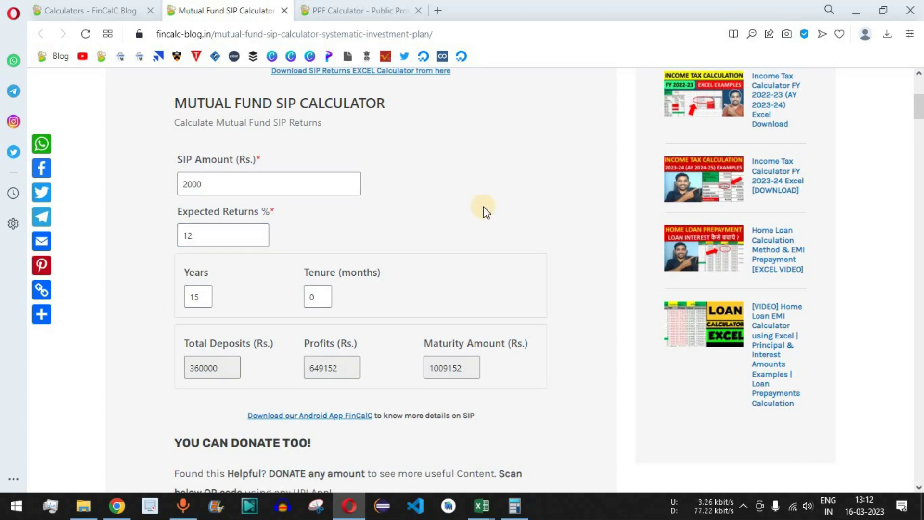
{"action": "left_click_drag", "start_coordinate": [205, 103], "coordinate": [387, 104]}
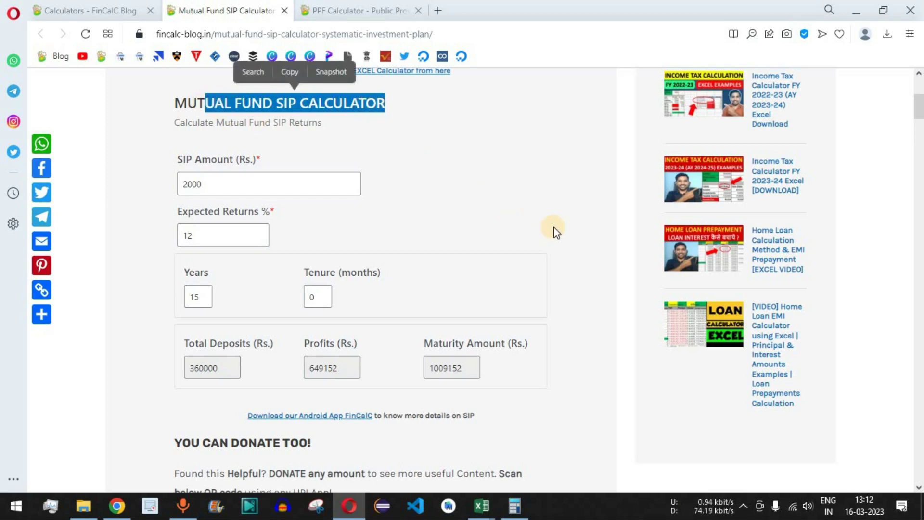
Switch to the PPF vs Mutual Fund Calculations workbook in Excel and view the PPF Interest sheet followed by Mutual Fund SIP Returns
{"action": "mouse_move", "coordinate": [486, 509]}
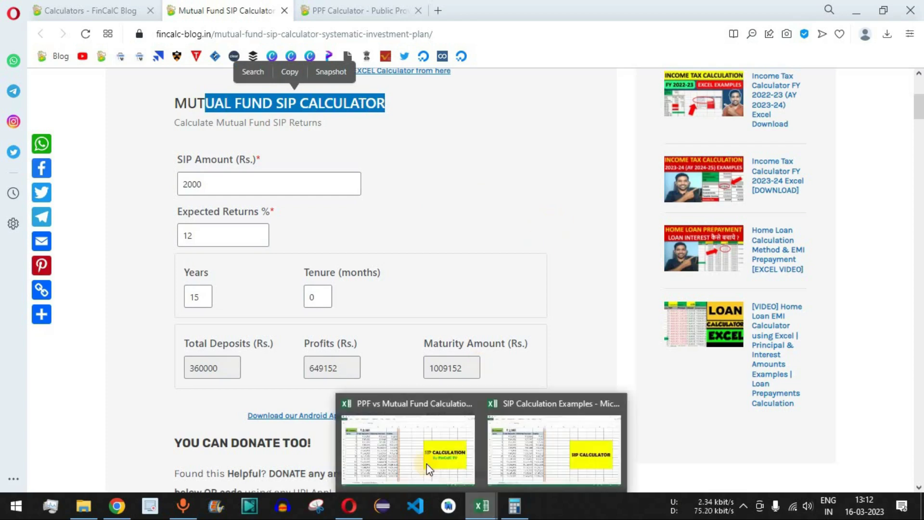
{"action": "left_click", "coordinate": [426, 463]}
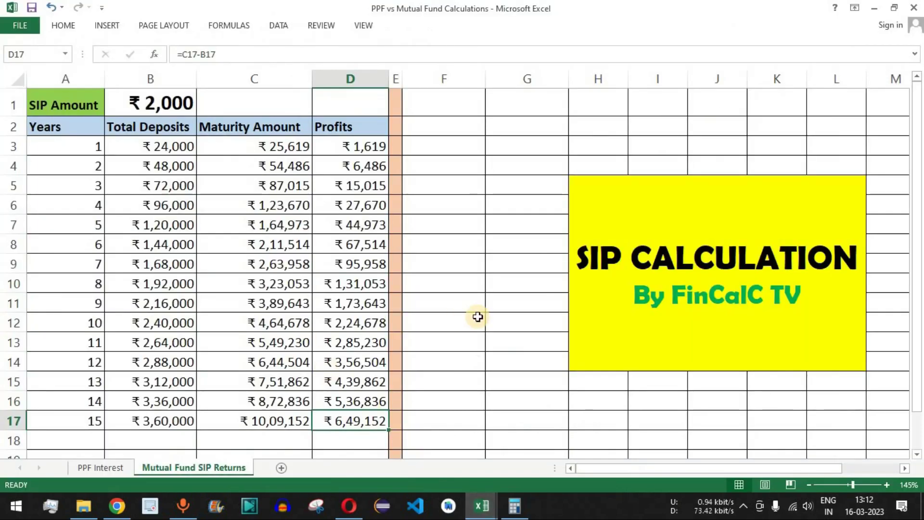
{"action": "left_click", "coordinate": [123, 467]}
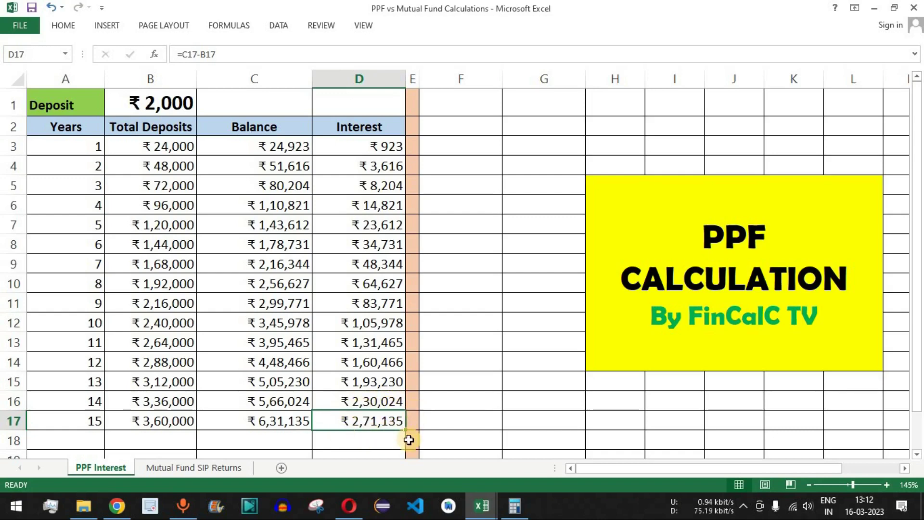
{"action": "left_click", "coordinate": [232, 467]}
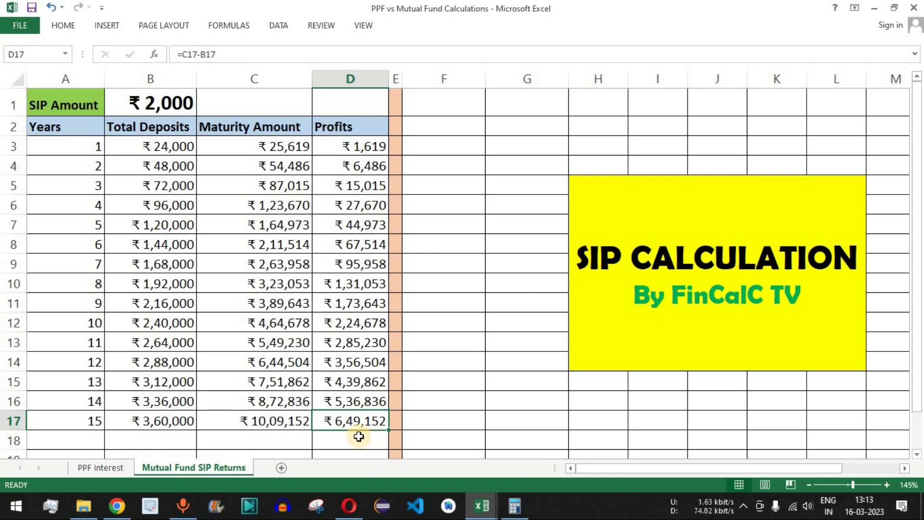
Copy the year 15 Profits in D17 and switch to the Calculator app and back to Excel
{"action": "key", "text": "ctrl+c"}
{"action": "left_click", "coordinate": [514, 505]}
{"action": "left_click", "coordinate": [515, 506]}
Review the SIP results in B3:D17, focusing on the year 15 Profits and the Maturity Amount and Profits columns
{"action": "left_click_drag", "start_coordinate": [169, 149], "coordinate": [374, 420]}
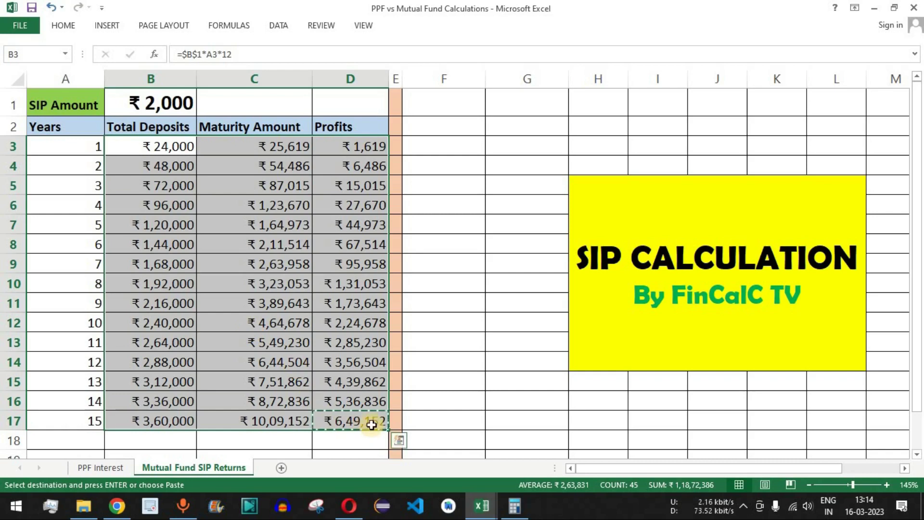
{"action": "left_click", "coordinate": [372, 424]}
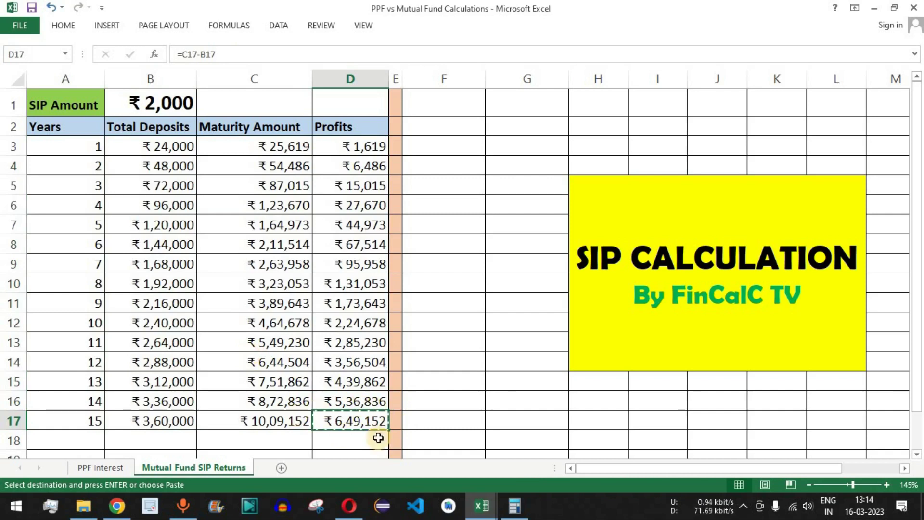
{"action": "left_click_drag", "start_coordinate": [371, 422], "coordinate": [268, 146]}
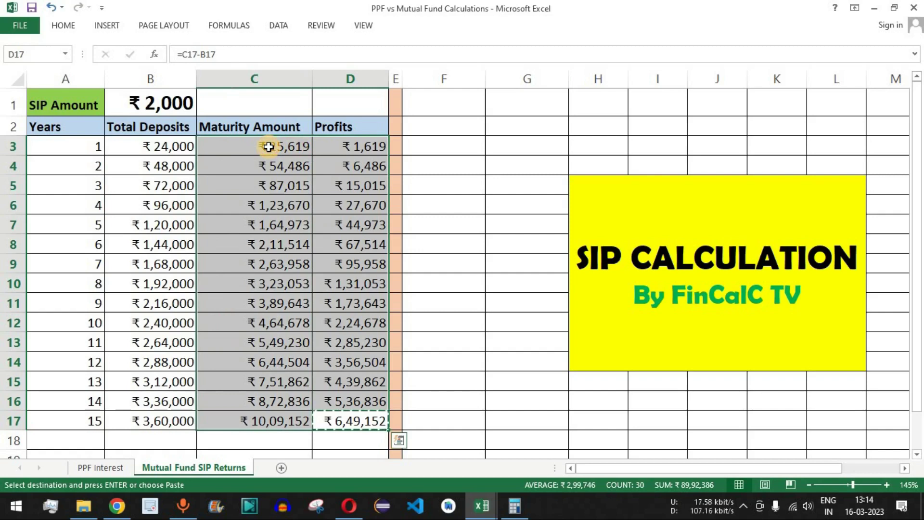